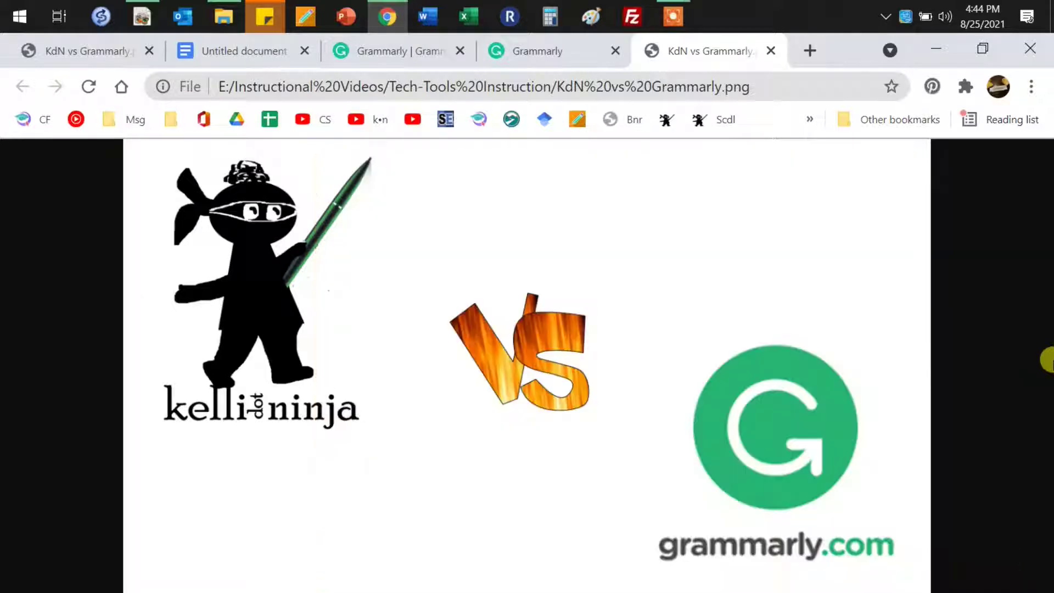
Highlight "edu/signup" in the document's Grammarly address, and highlight "enterprise" in the signup page's address.
{"action": "left_click", "coordinate": [204, 57]}
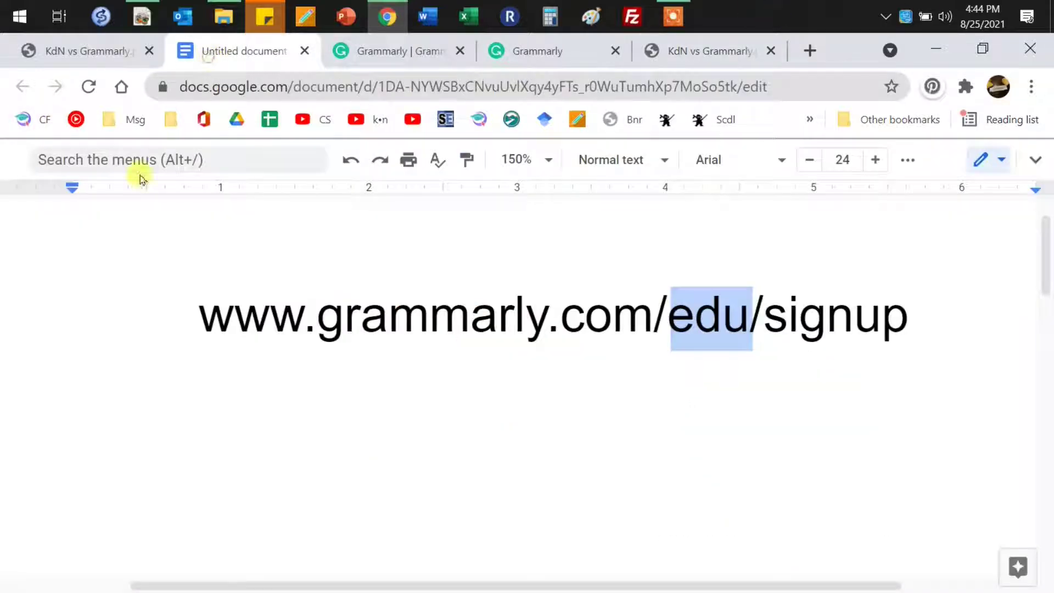
{"action": "left_click", "coordinate": [905, 336]}
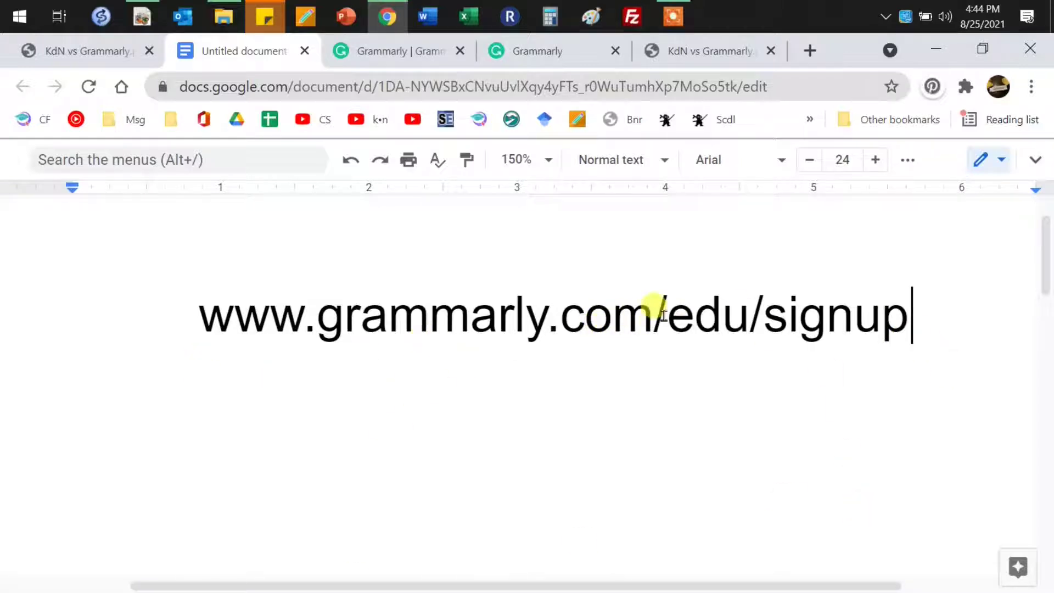
{"action": "left_click_drag", "start_coordinate": [670, 316], "coordinate": [756, 328]}
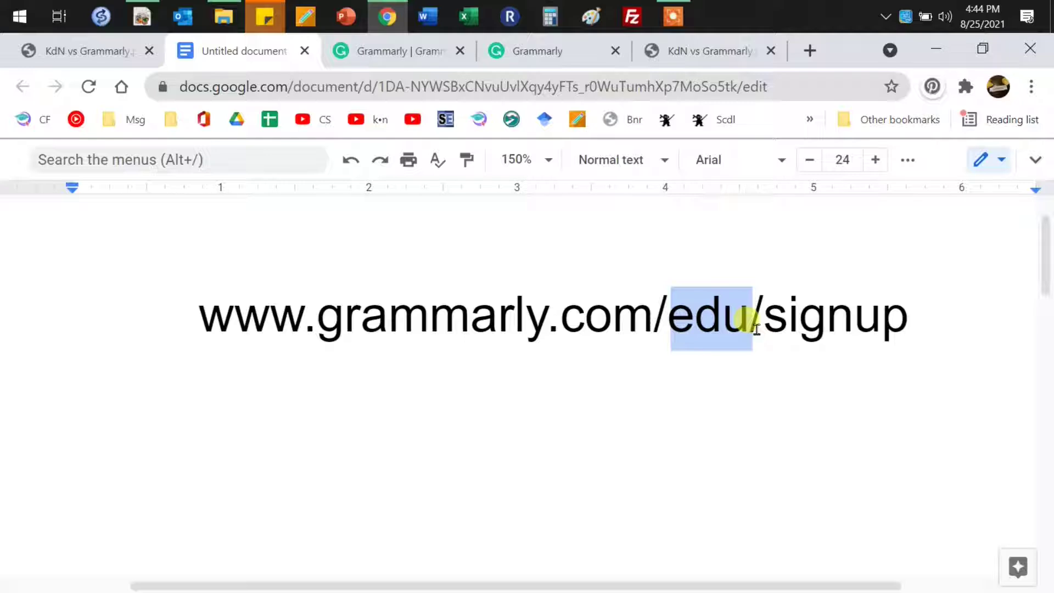
{"action": "left_click_drag", "start_coordinate": [908, 327], "coordinate": [671, 327]}
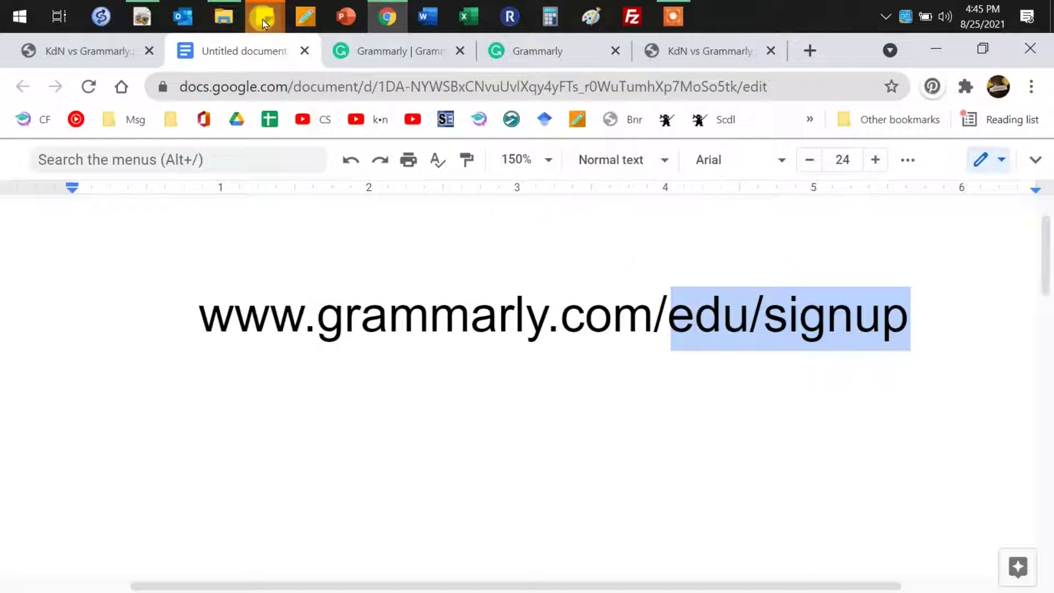
{"action": "left_click", "coordinate": [404, 49]}
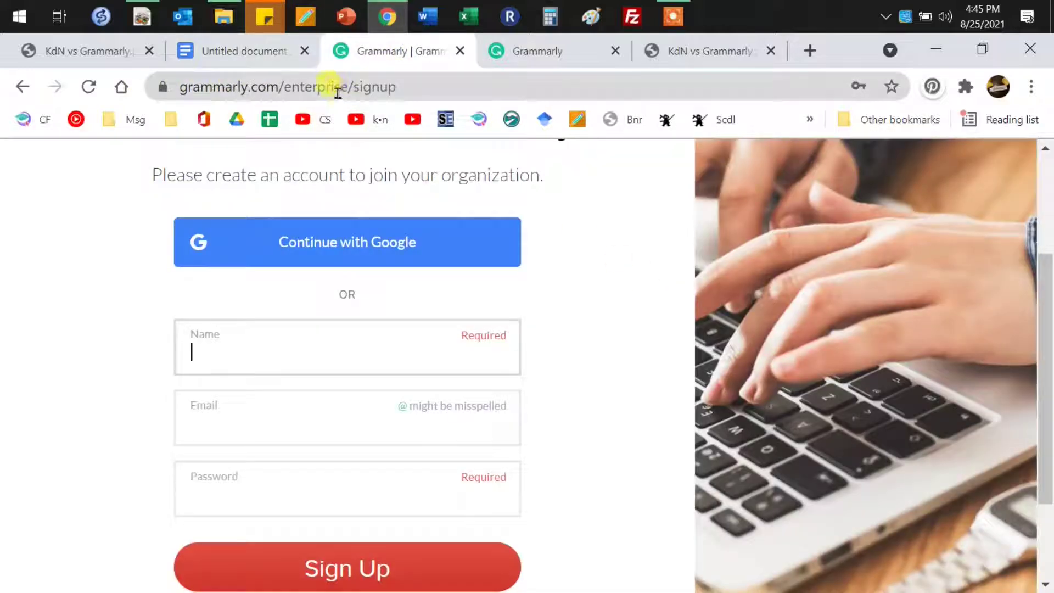
{"action": "double_click", "coordinate": [339, 88]}
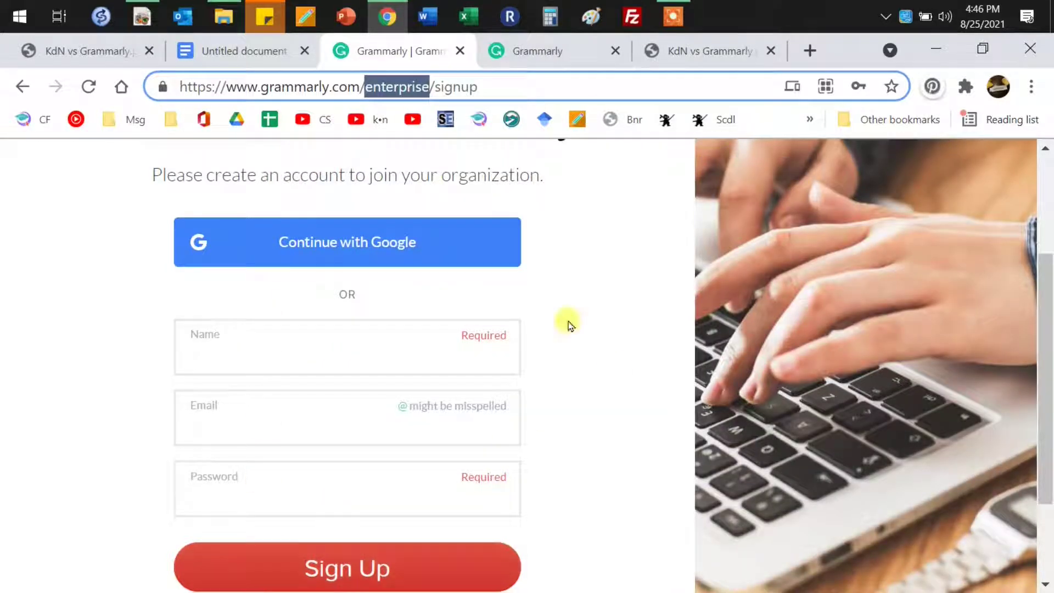
Delete the document "Permanance Beyond Paper with Track Changes" from the My Grammarly page.
{"action": "left_click", "coordinate": [519, 51]}
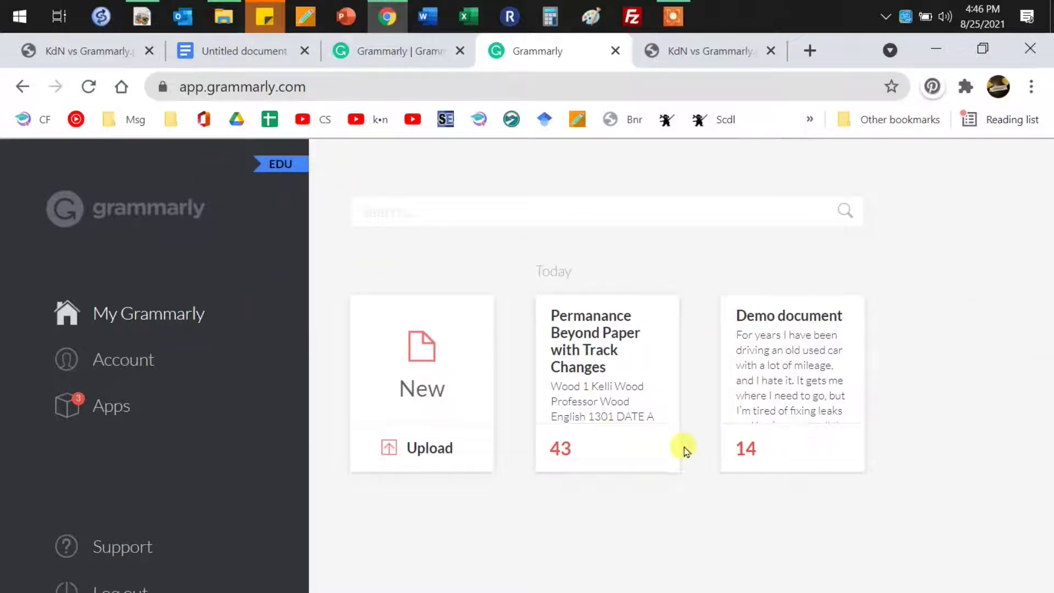
{"action": "left_click", "coordinate": [654, 446]}
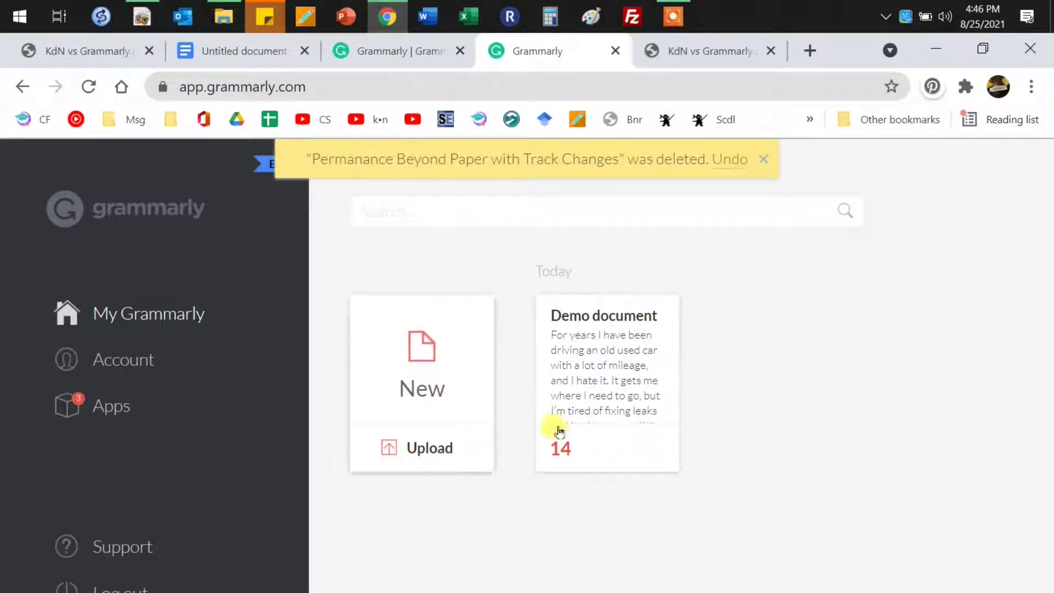
Open a new blank document and return to the My Grammarly document list.
{"action": "left_click", "coordinate": [449, 381]}
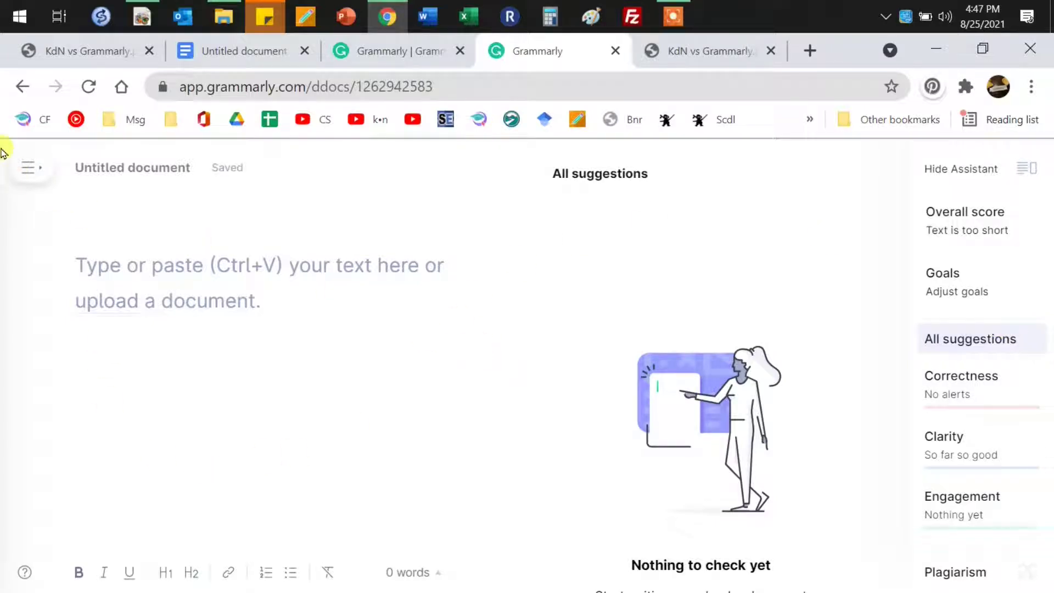
{"action": "left_click", "coordinate": [30, 171]}
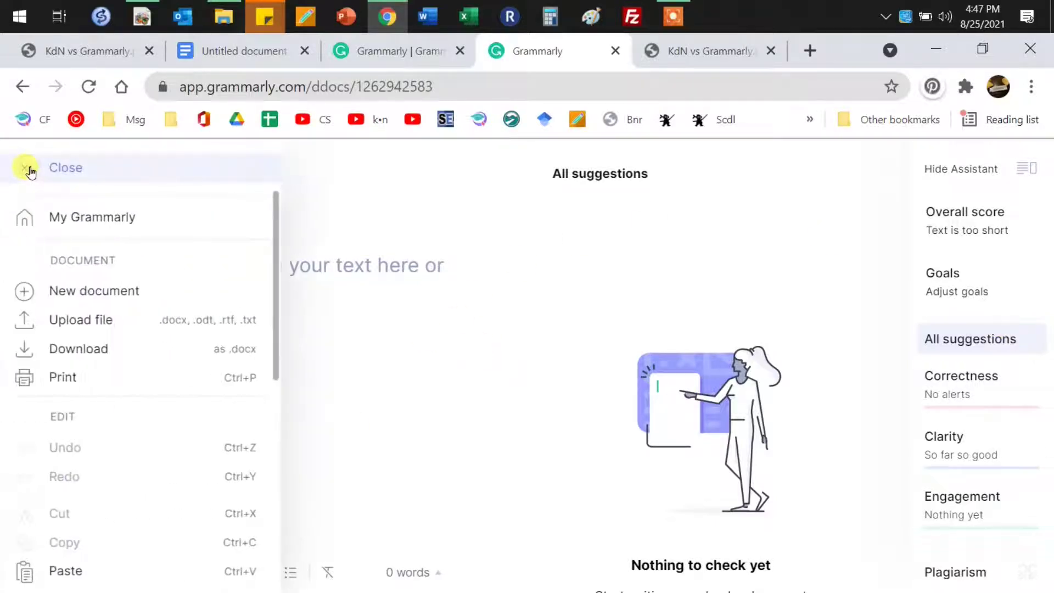
{"action": "left_click", "coordinate": [62, 219]}
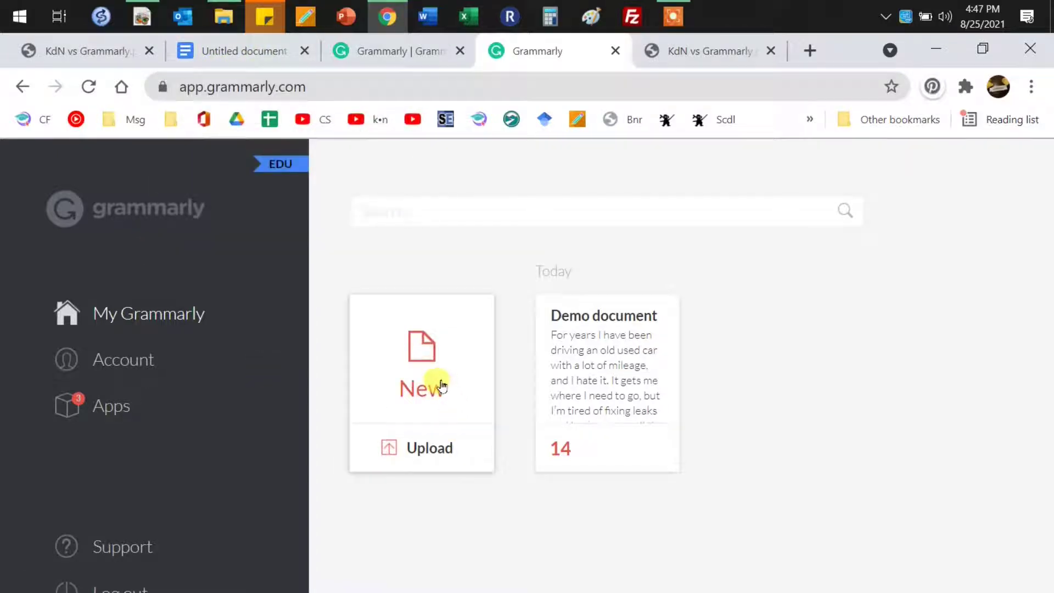
Upload the Word file "Permanance Beyond Paper with Track Changes" for checking and dismiss the formatting notice.
{"action": "left_click", "coordinate": [420, 452]}
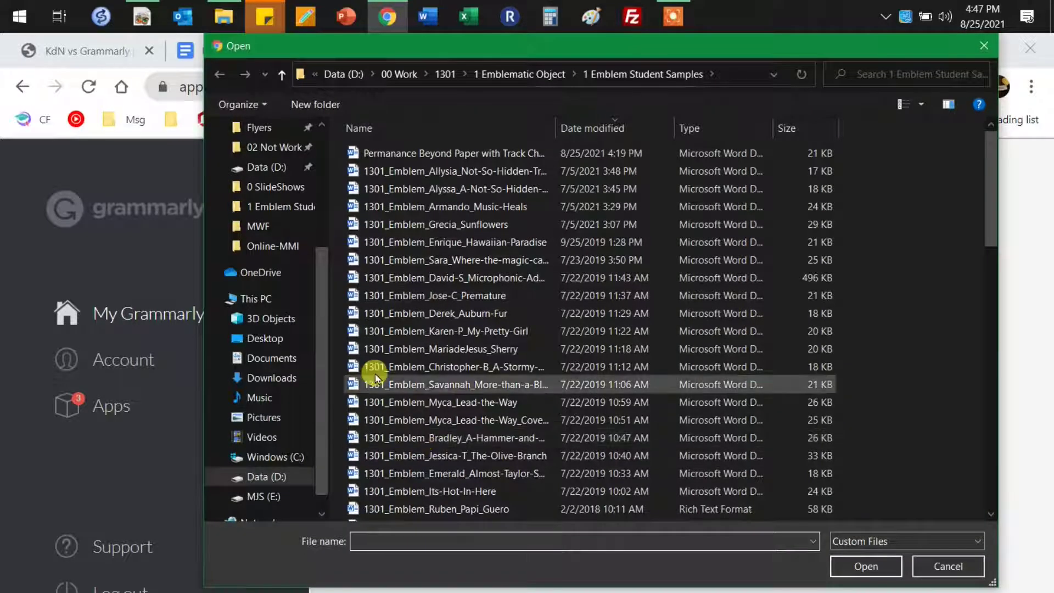
{"action": "double_click", "coordinate": [461, 153]}
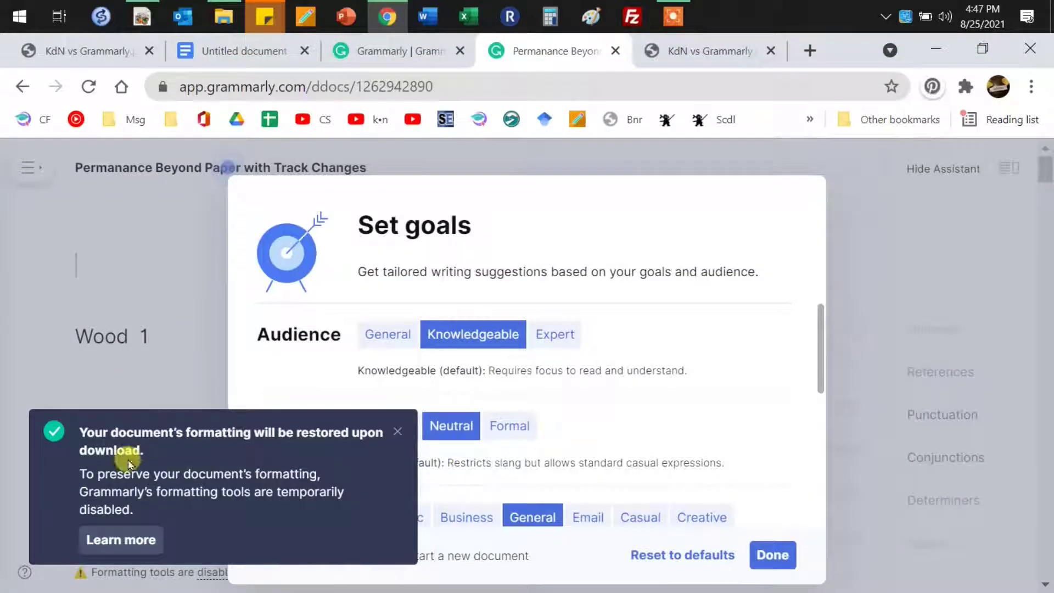
{"action": "left_click", "coordinate": [397, 430]}
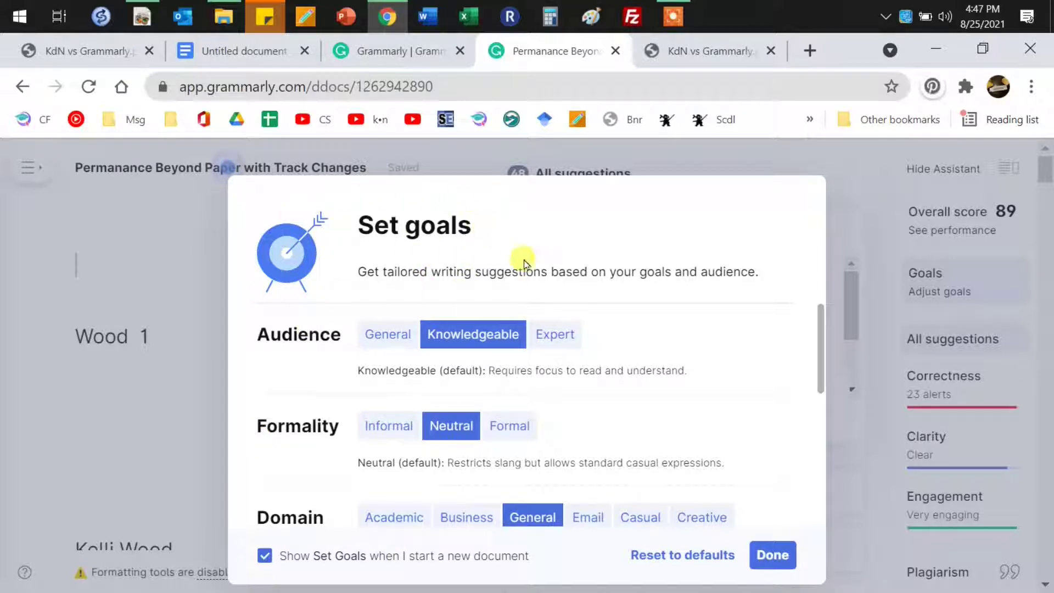
Look through the writing goals, try the different audience levels, and set Audience to General.
{"action": "scroll", "coordinate": [652, 419], "scroll_direction": "down", "scroll_amount": 4}
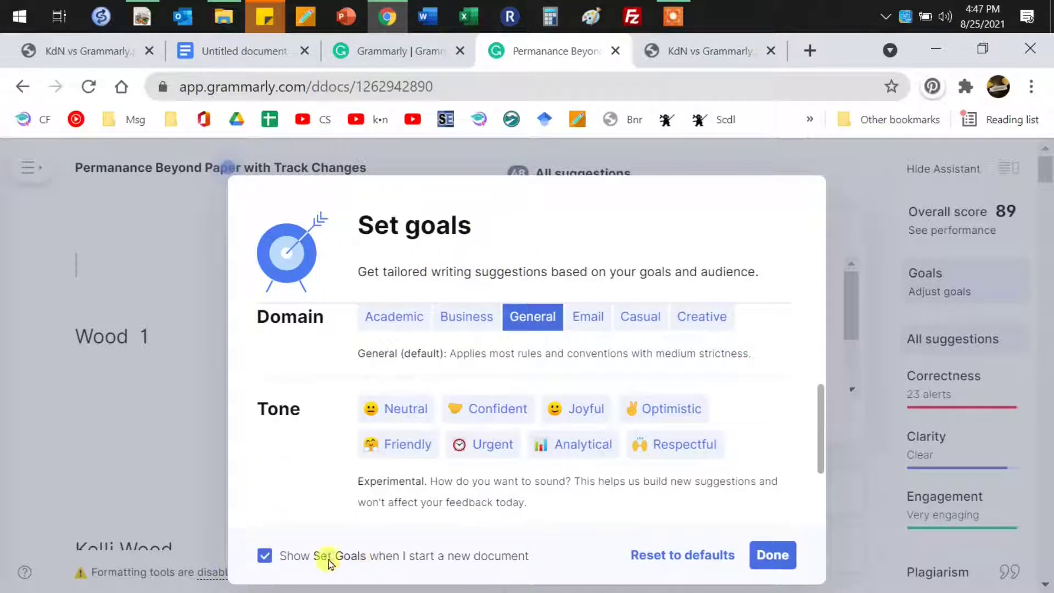
{"action": "scroll", "coordinate": [632, 458], "scroll_direction": "up", "scroll_amount": 4}
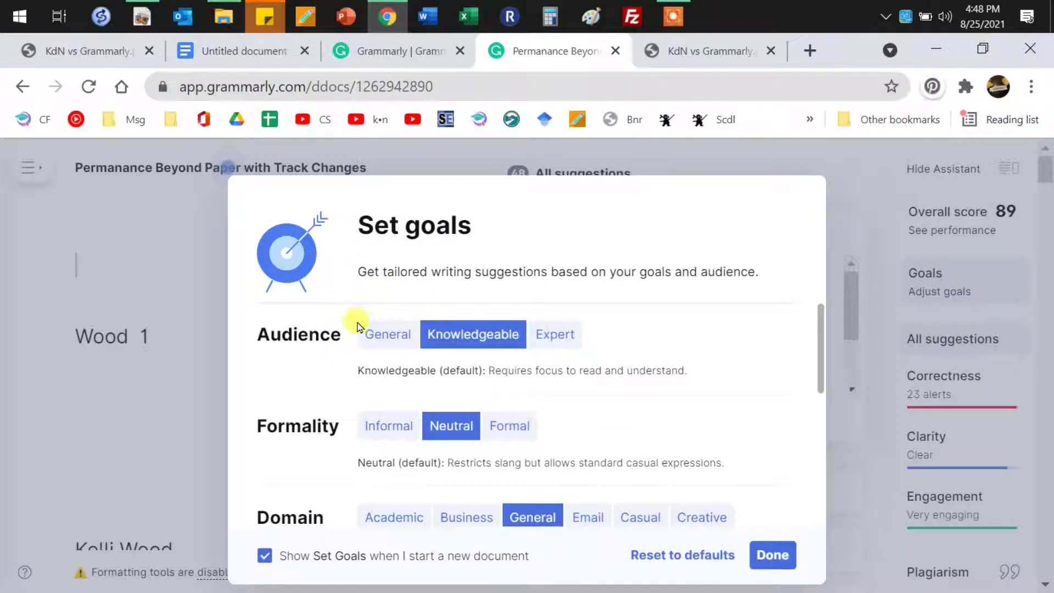
{"action": "left_click", "coordinate": [383, 337]}
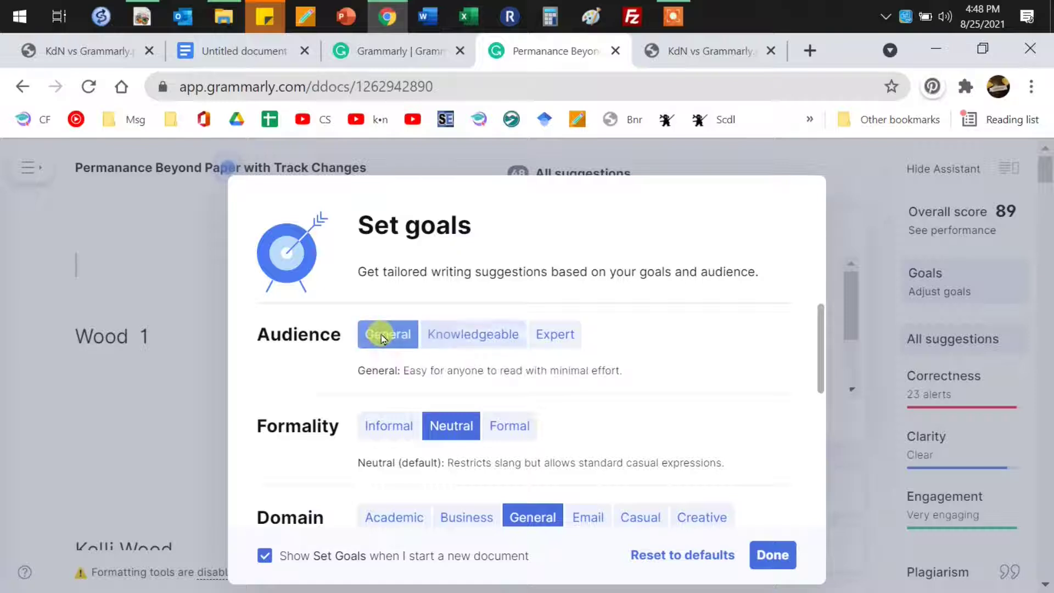
{"action": "left_click", "coordinate": [557, 339]}
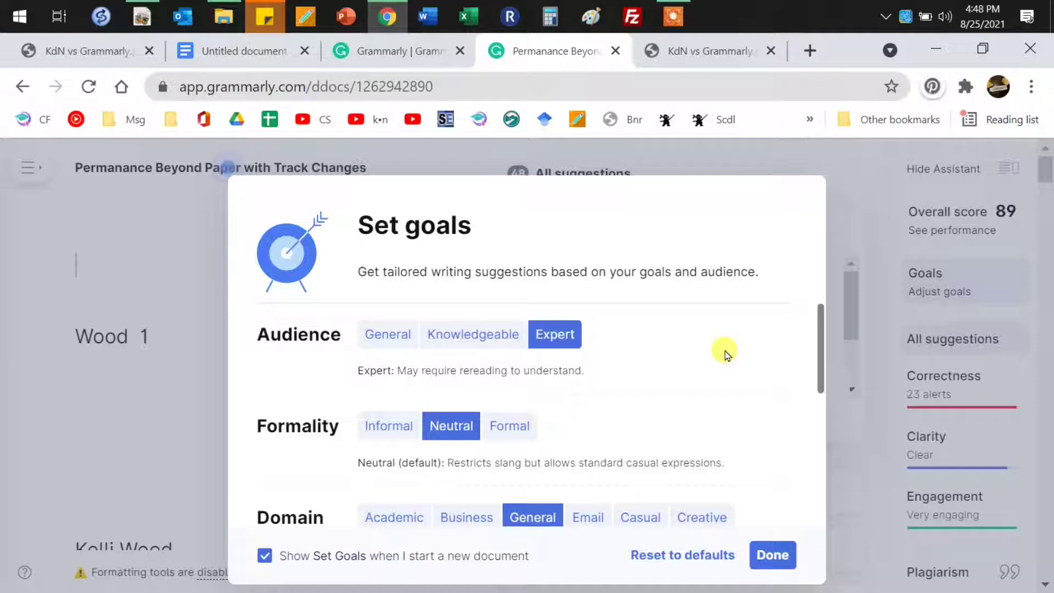
{"action": "left_click", "coordinate": [475, 335]}
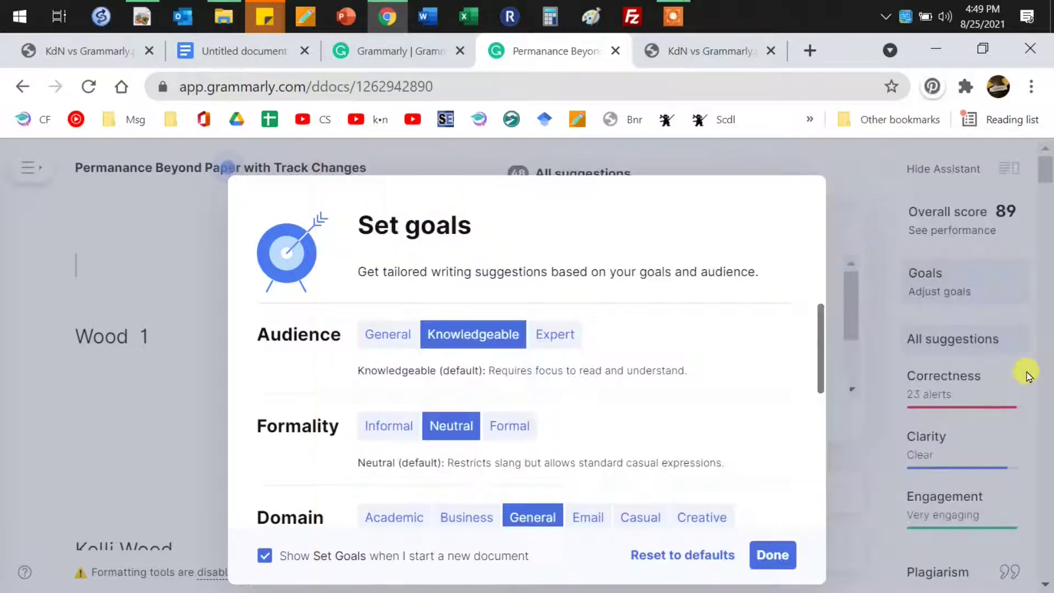
{"action": "left_click", "coordinate": [378, 340]}
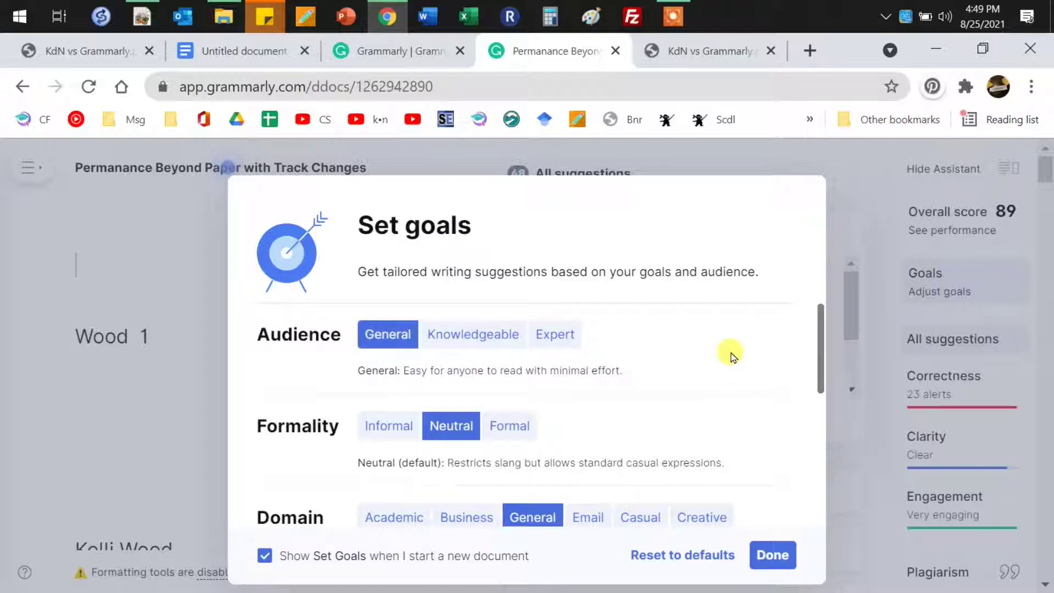
Try the Informal formality level, and set Formality back to Neutral.
{"action": "scroll", "coordinate": [675, 341], "scroll_direction": "down", "scroll_amount": 5}
{"action": "scroll", "coordinate": [676, 341], "scroll_direction": "up", "scroll_amount": 5}
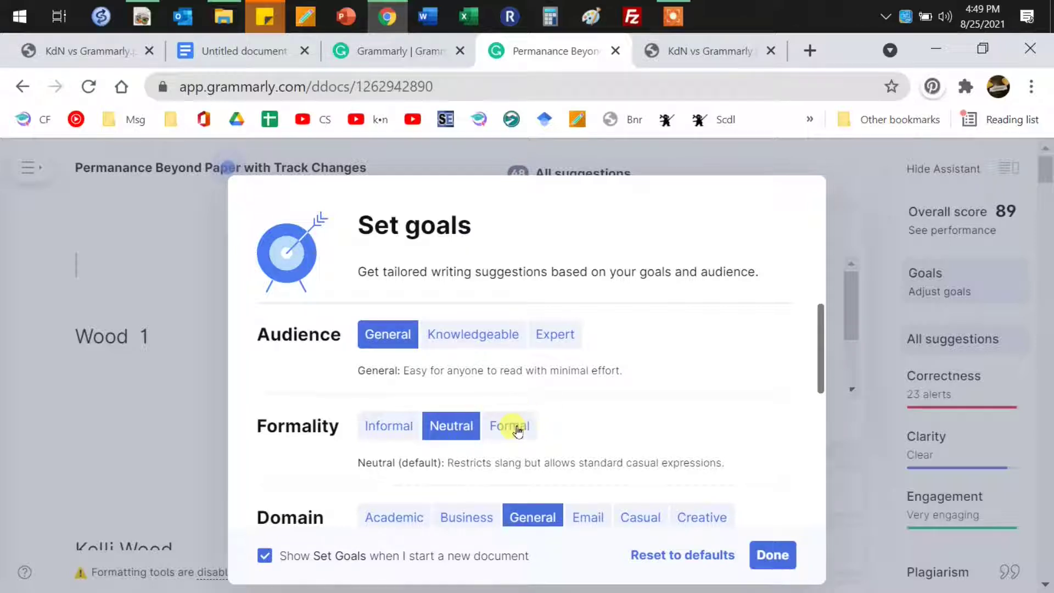
{"action": "left_click", "coordinate": [387, 432]}
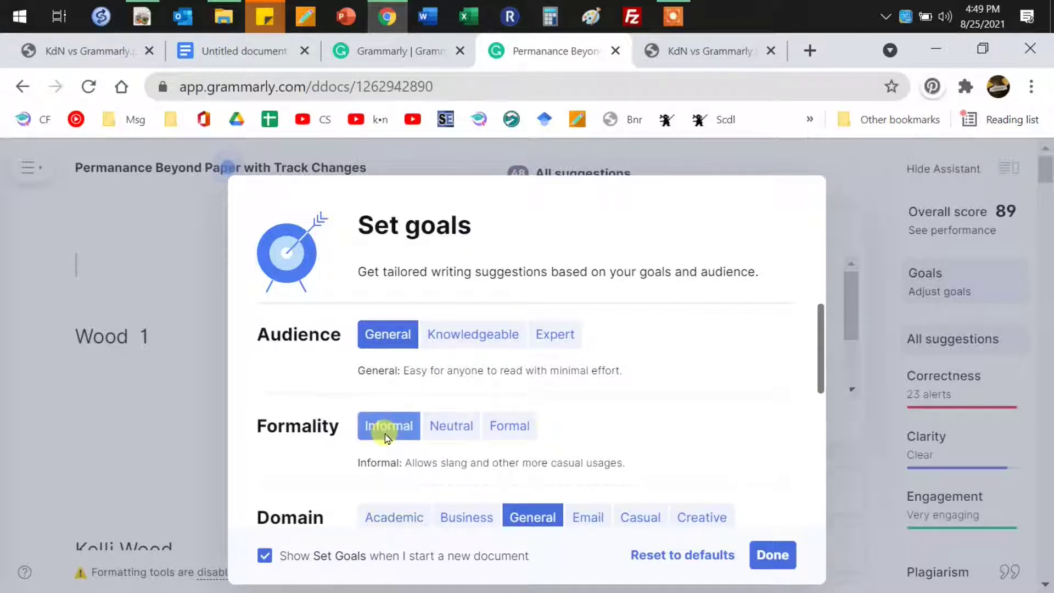
{"action": "left_click", "coordinate": [449, 431]}
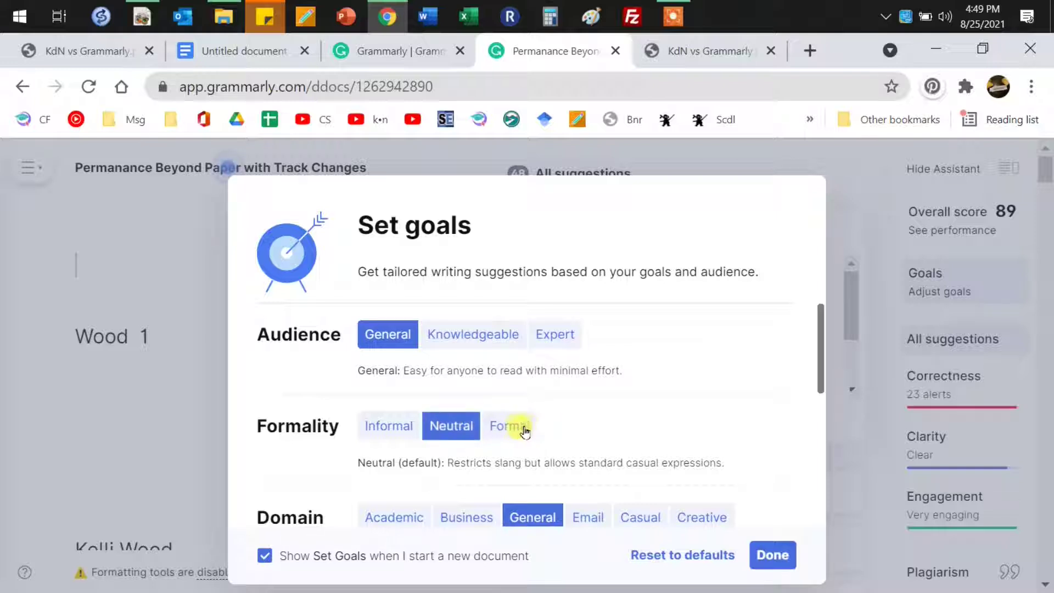
Set the document's tone goals to Friendly and Respectful.
{"action": "scroll", "coordinate": [686, 409], "scroll_direction": "down", "scroll_amount": 5}
{"action": "scroll", "coordinate": [689, 411], "scroll_direction": "up", "scroll_amount": 5}
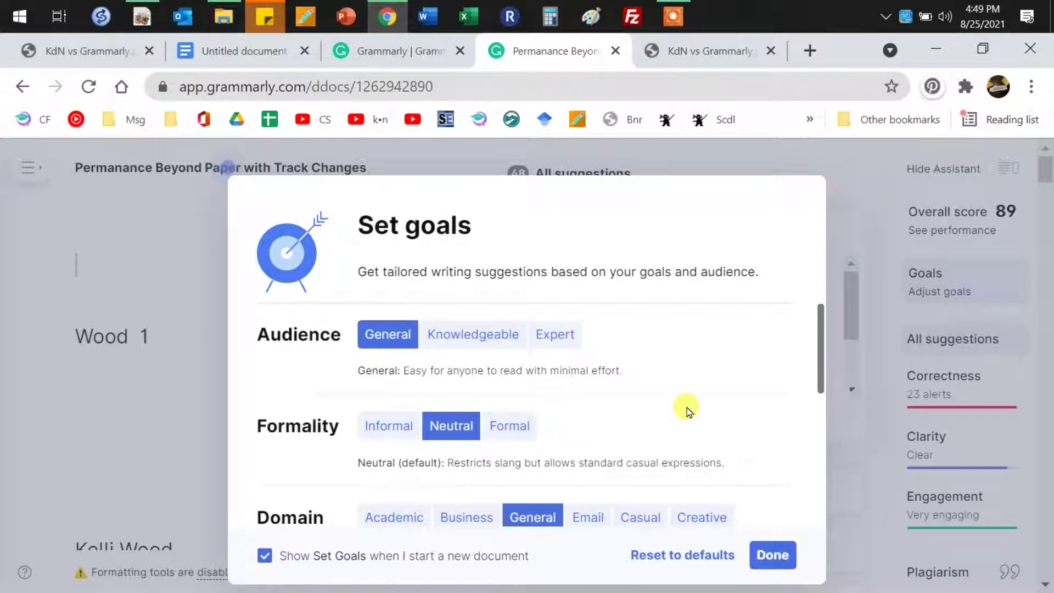
{"action": "scroll", "coordinate": [687, 411], "scroll_direction": "down", "scroll_amount": 5}
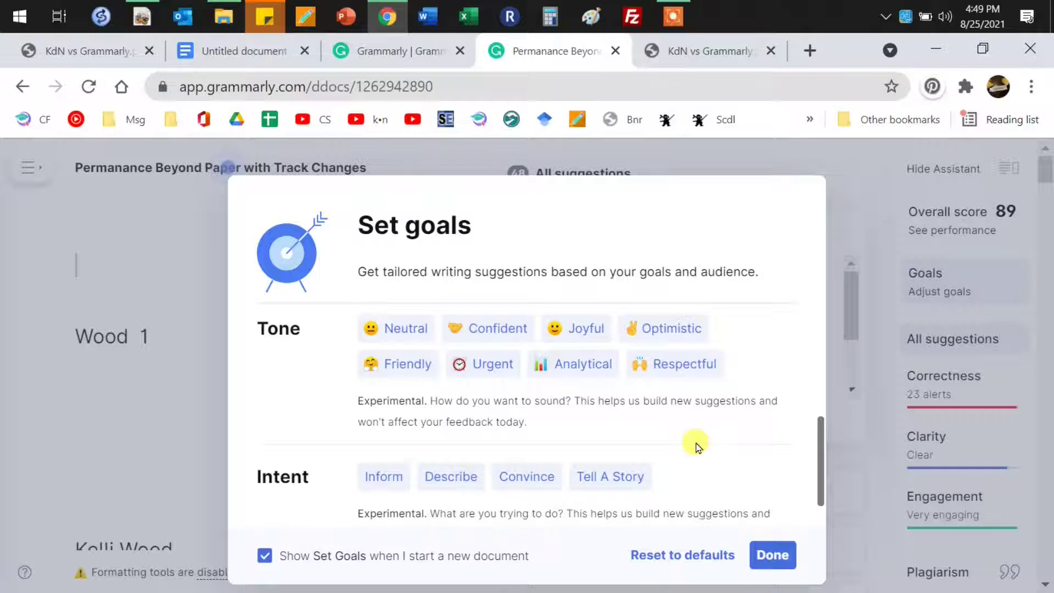
{"action": "scroll", "coordinate": [696, 446], "scroll_direction": "up", "scroll_amount": 5}
{"action": "scroll", "coordinate": [695, 445], "scroll_direction": "down", "scroll_amount": 6}
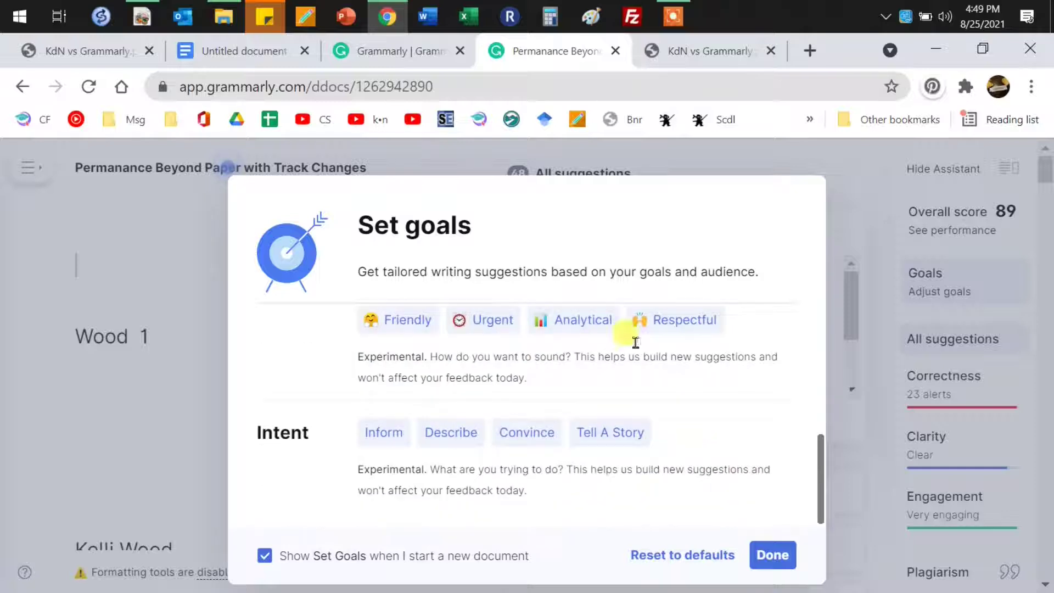
{"action": "left_click", "coordinate": [409, 321]}
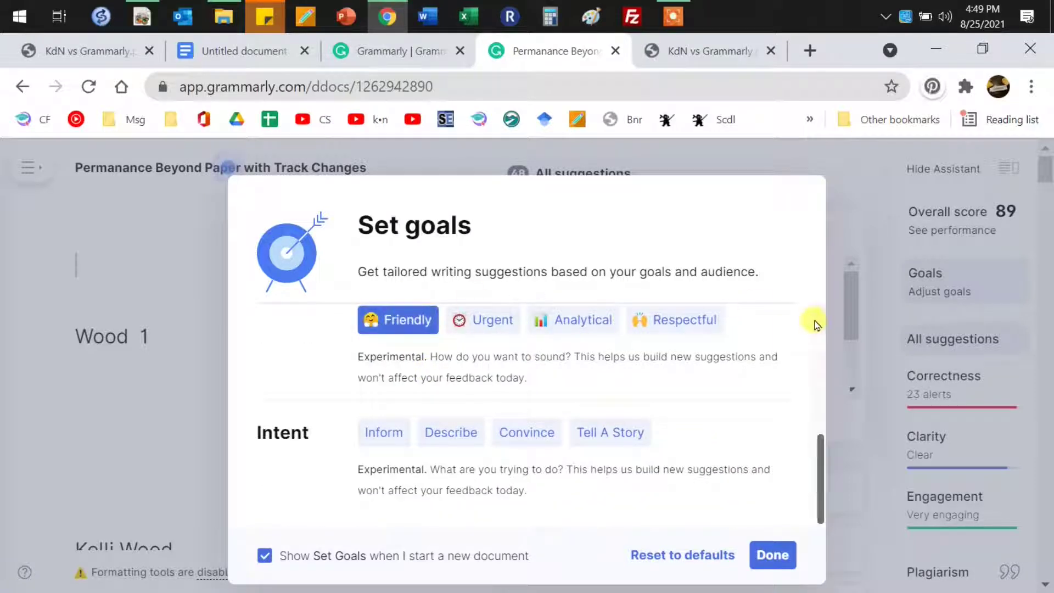
{"action": "left_click", "coordinate": [687, 321]}
Set Domain to Creative and Intent to Describe and Tell A Story, and save the goals.
{"action": "scroll", "coordinate": [698, 378], "scroll_direction": "up", "scroll_amount": 5}
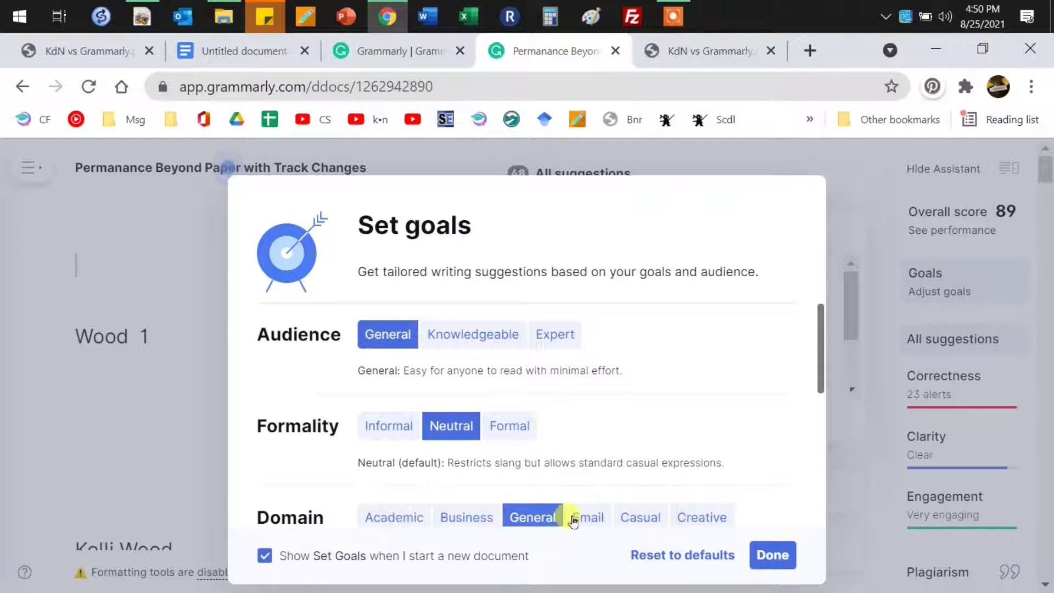
{"action": "left_click", "coordinate": [684, 516]}
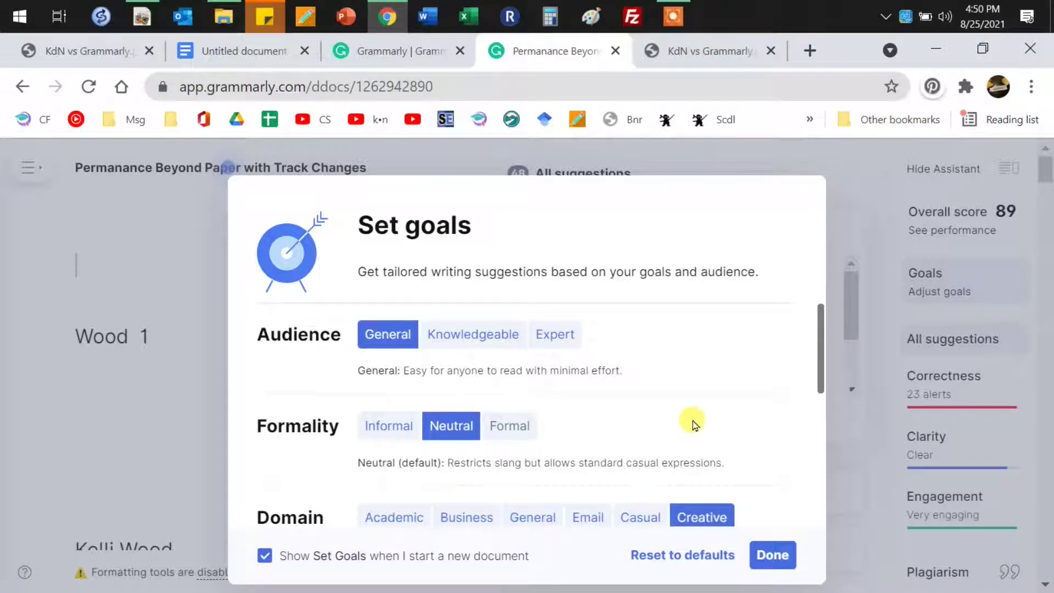
{"action": "scroll", "coordinate": [695, 425], "scroll_direction": "down", "scroll_amount": 5}
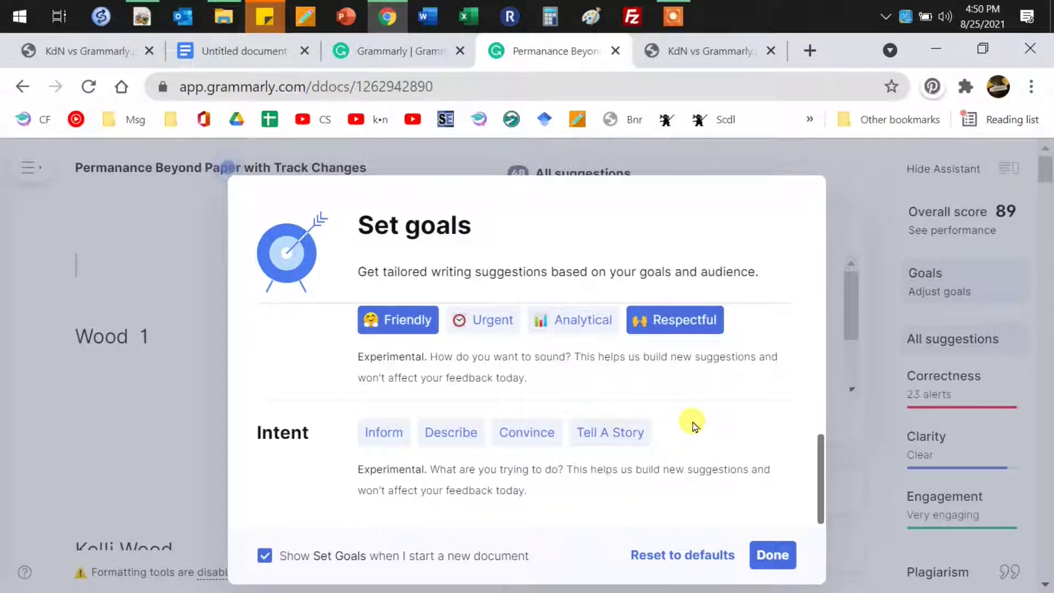
{"action": "left_click", "coordinate": [446, 437]}
{"action": "left_click", "coordinate": [626, 432]}
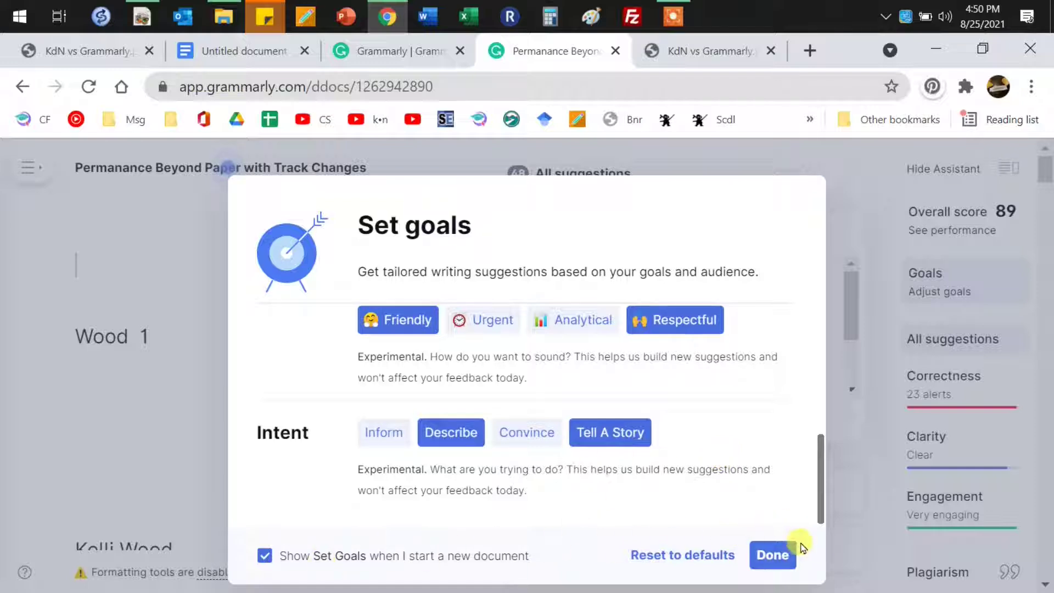
{"action": "left_click", "coordinate": [774, 556]}
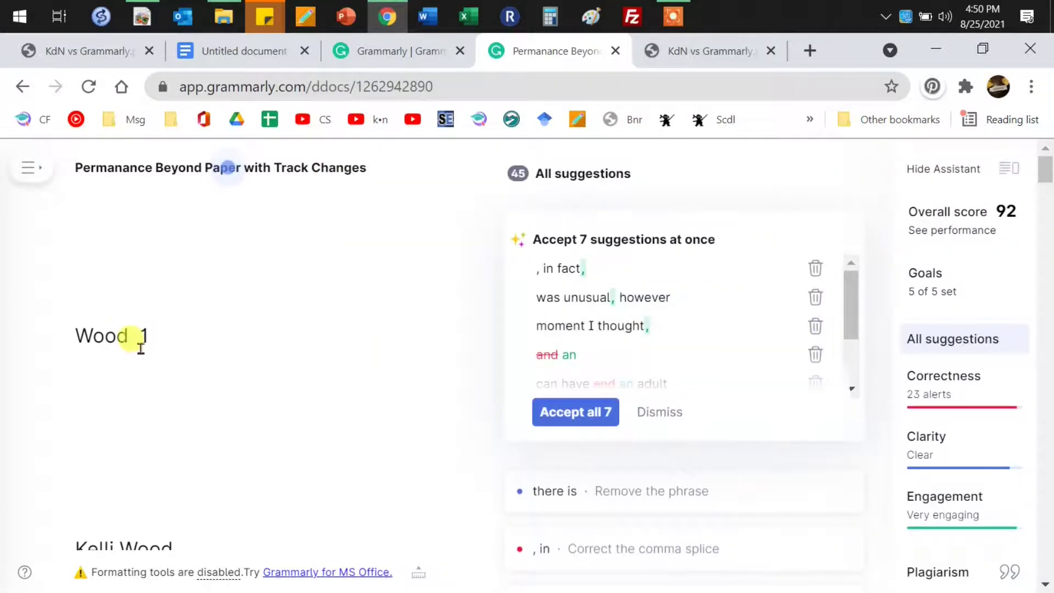
Examine the punctuation suggestions for "fact" and ", in" in the essay's opening paragraph.
{"action": "scroll", "coordinate": [143, 346], "scroll_direction": "down", "scroll_amount": 5}
{"action": "scroll", "coordinate": [234, 362], "scroll_direction": "down", "scroll_amount": 3}
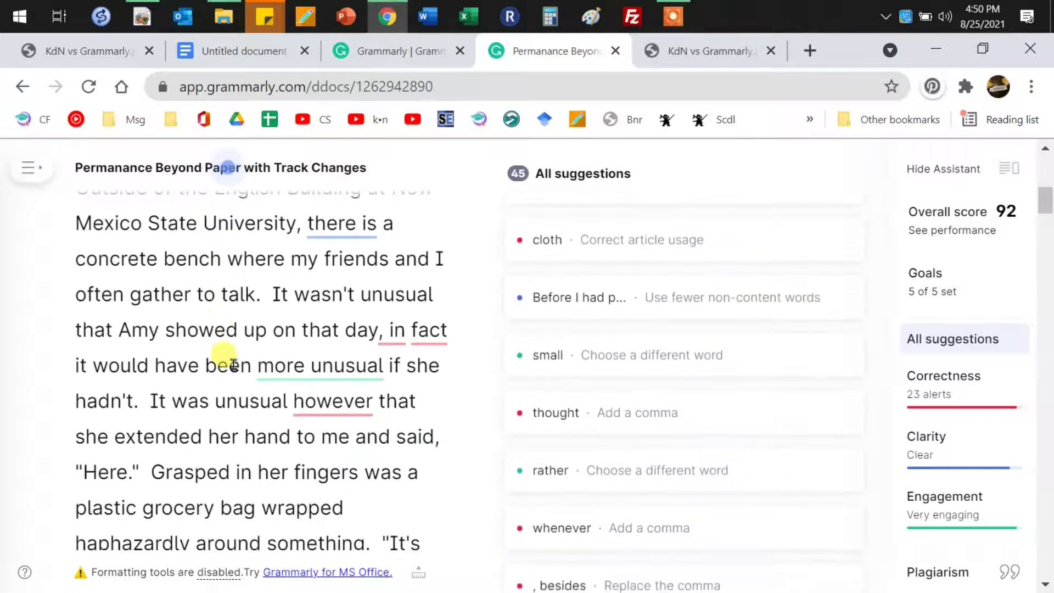
{"action": "left_click", "coordinate": [457, 346]}
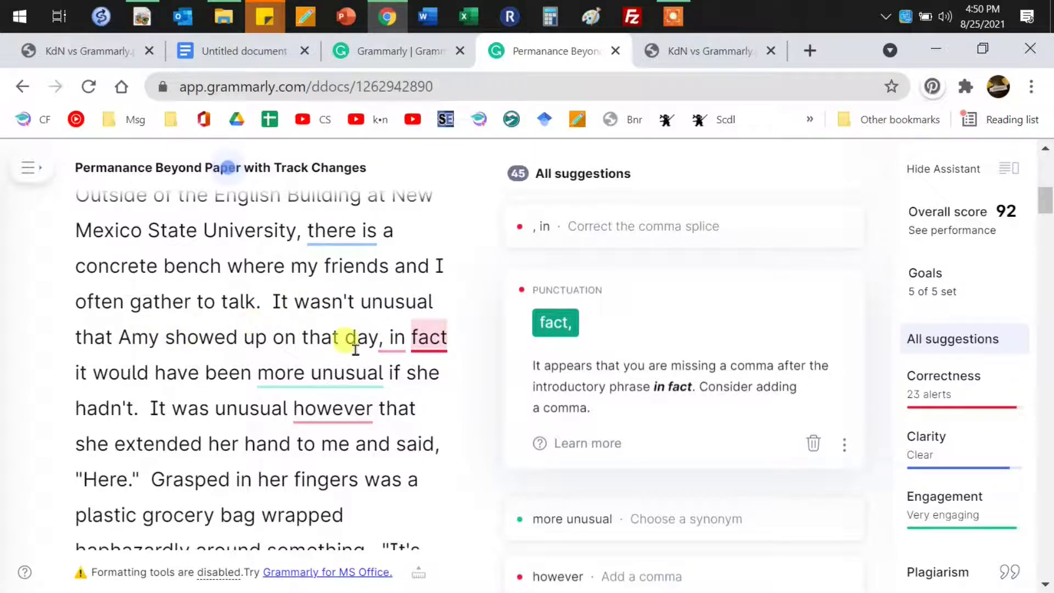
{"action": "left_click", "coordinate": [378, 340]}
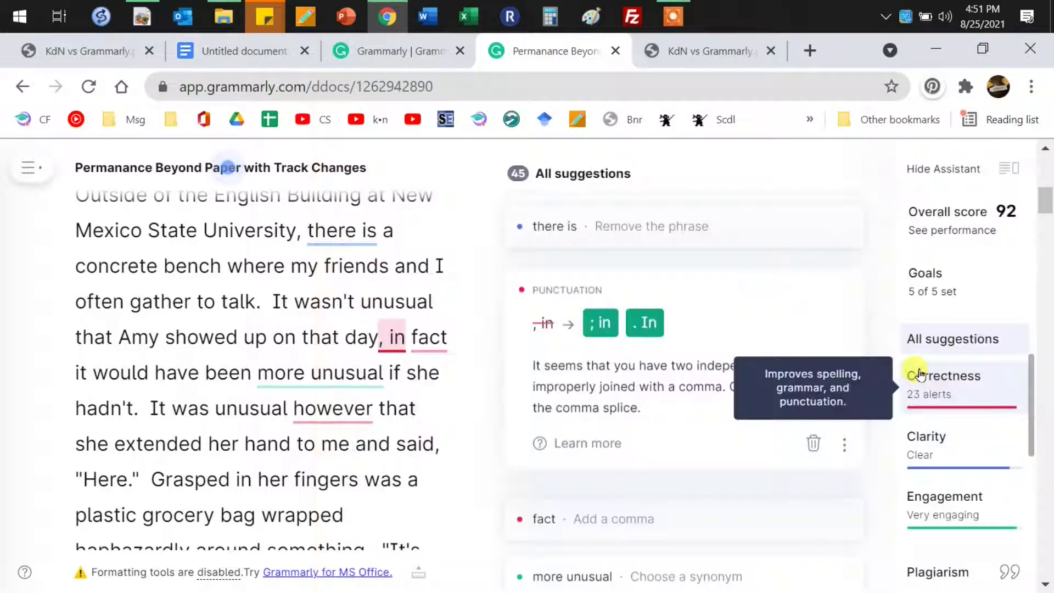
Replace the comma before "in fact" with a semicolon and add the suggested comma after "fact" in the essay's opening paragraph.
{"action": "left_click", "coordinate": [597, 327]}
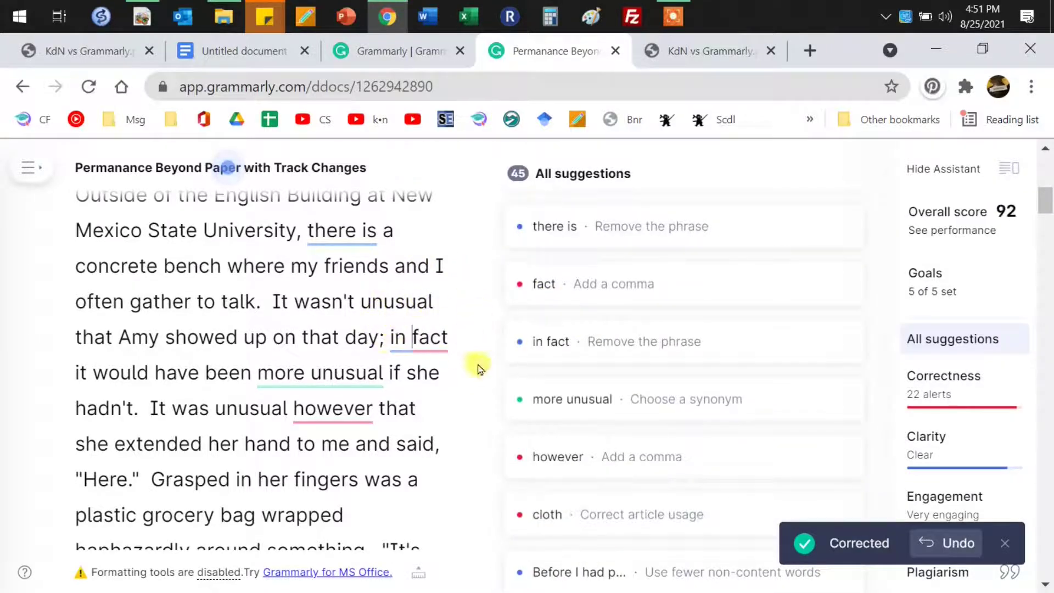
{"action": "left_click_drag", "start_coordinate": [452, 338], "coordinate": [386, 339]}
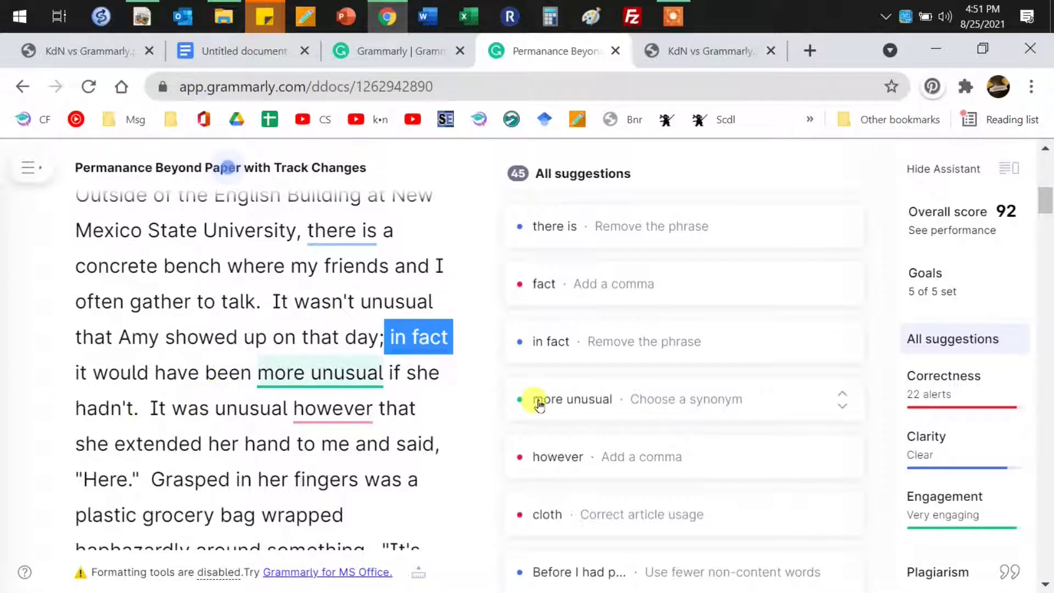
{"action": "left_click", "coordinate": [430, 343]}
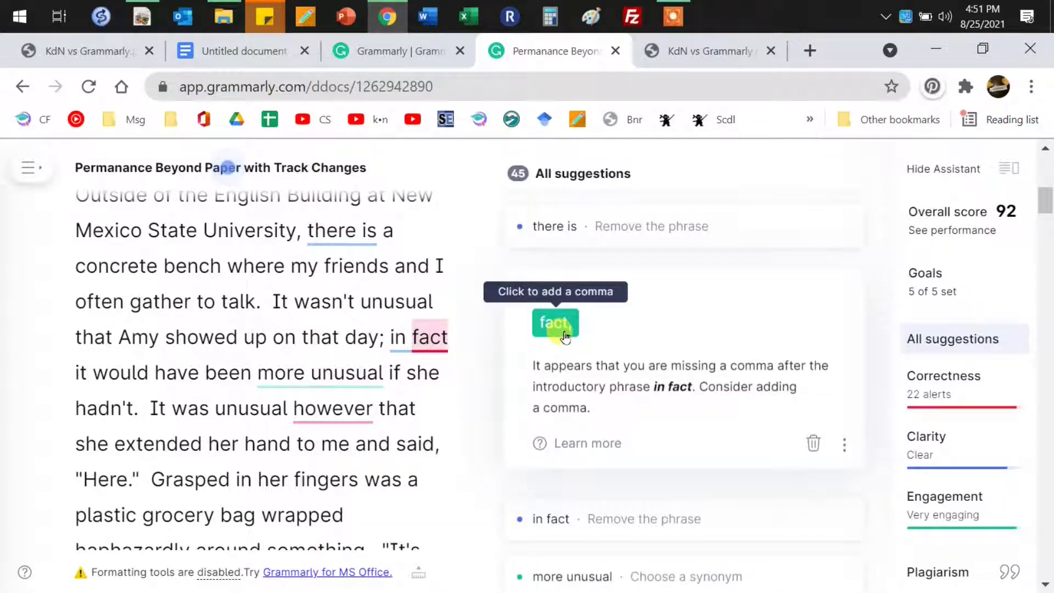
{"action": "left_click", "coordinate": [565, 336]}
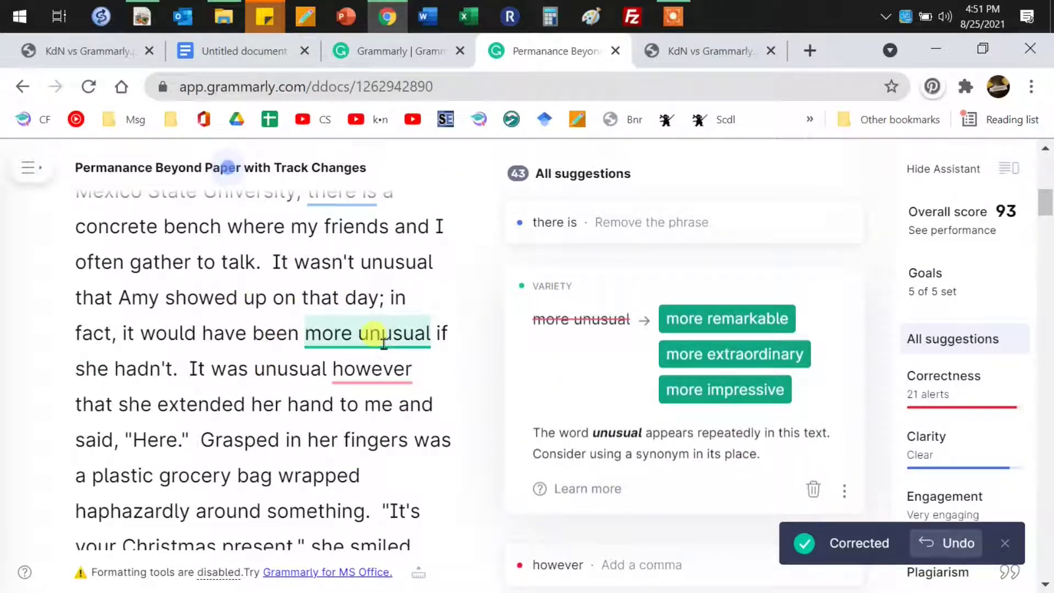
Examine the synonym suggestion for "more unusual" and compare it with the other uses of "unusual" in the paragraph.
{"action": "left_click", "coordinate": [380, 335]}
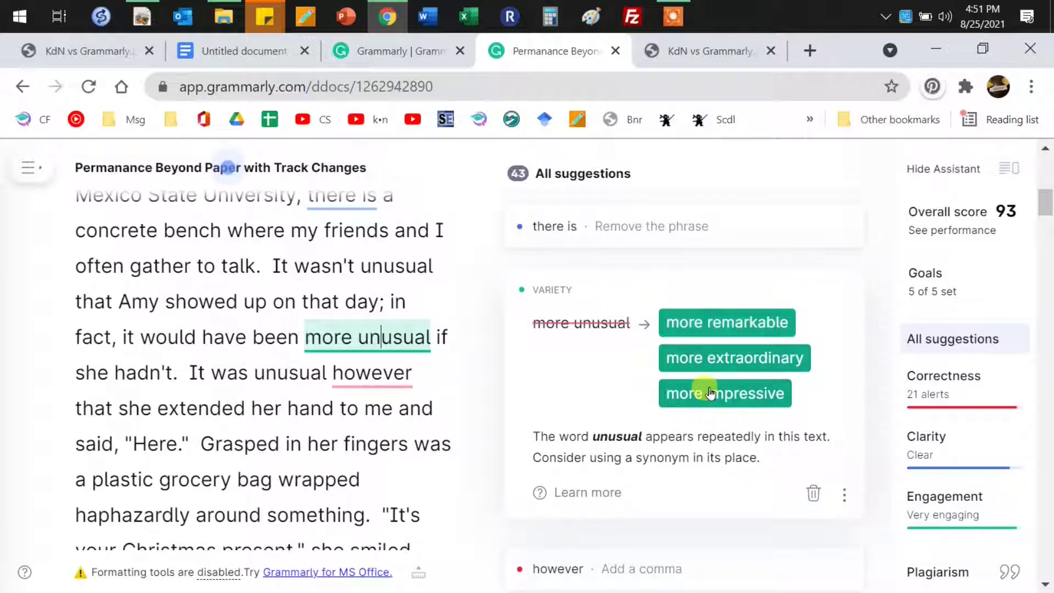
{"action": "double_click", "coordinate": [391, 339]}
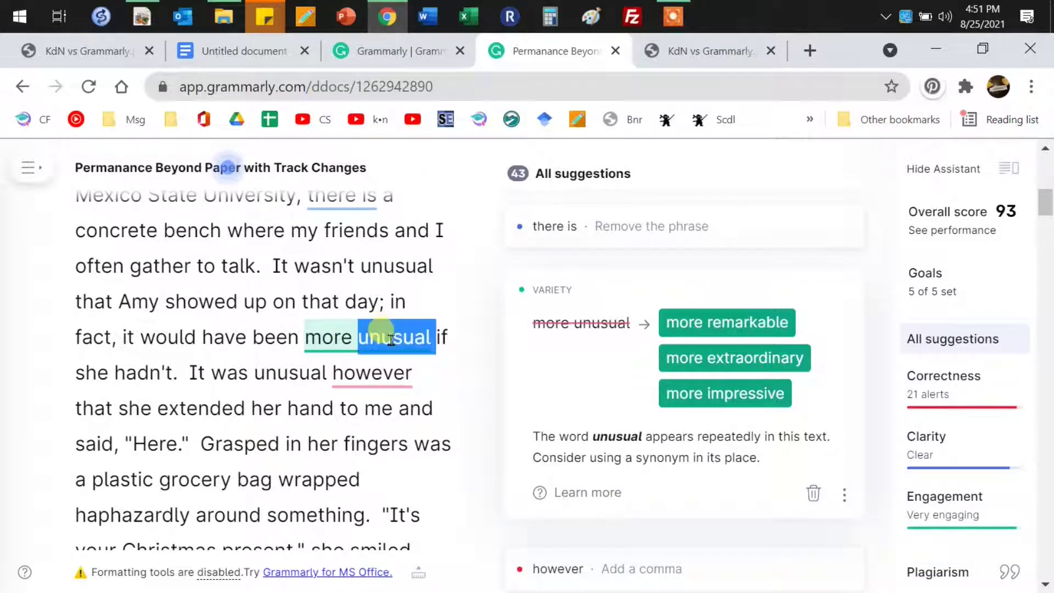
{"action": "left_click", "coordinate": [390, 257]}
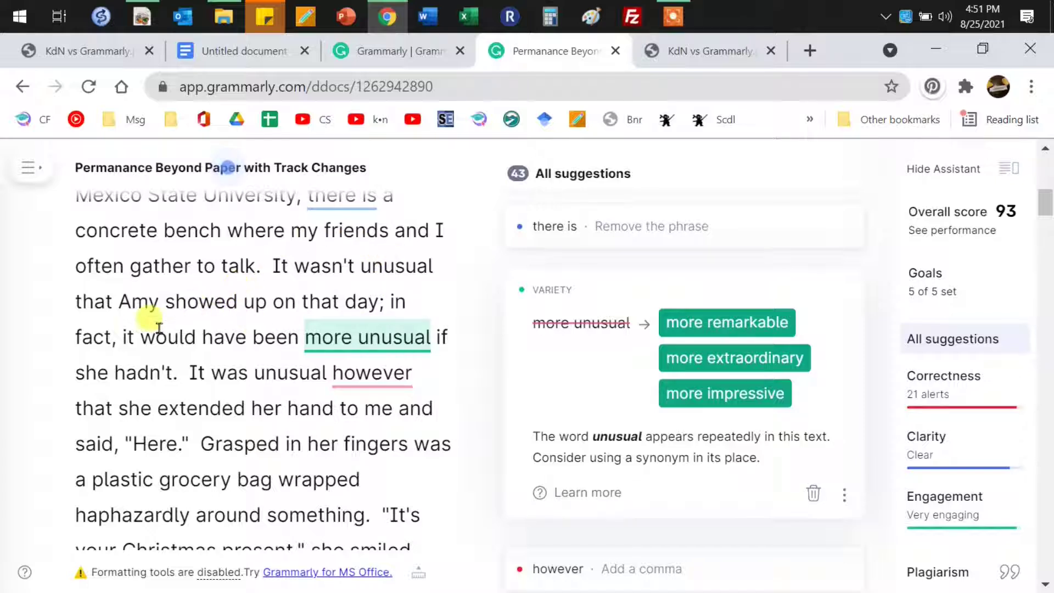
{"action": "double_click", "coordinate": [379, 338]}
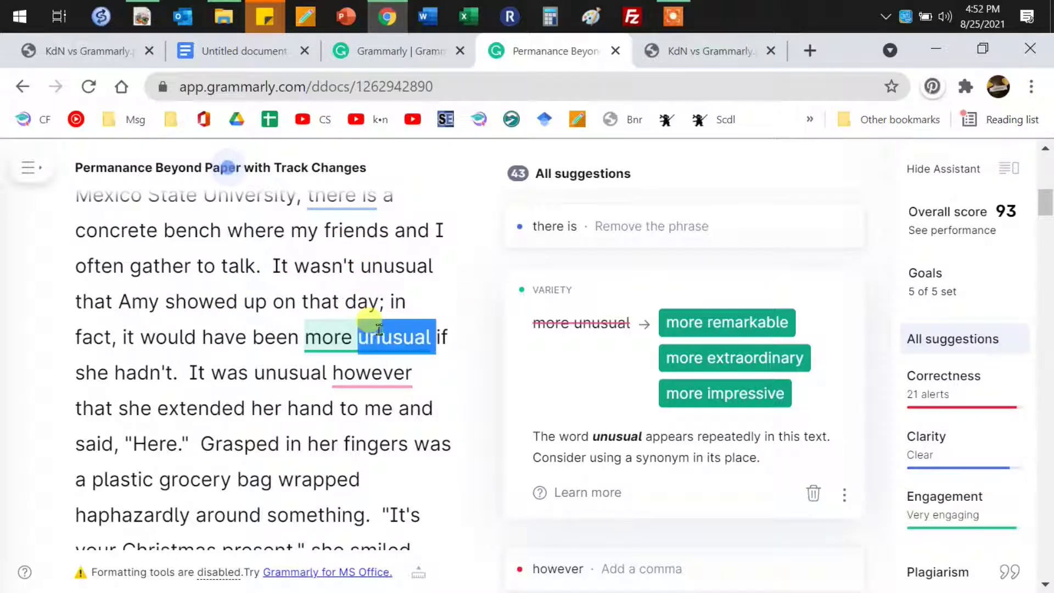
{"action": "left_click", "coordinate": [374, 264]}
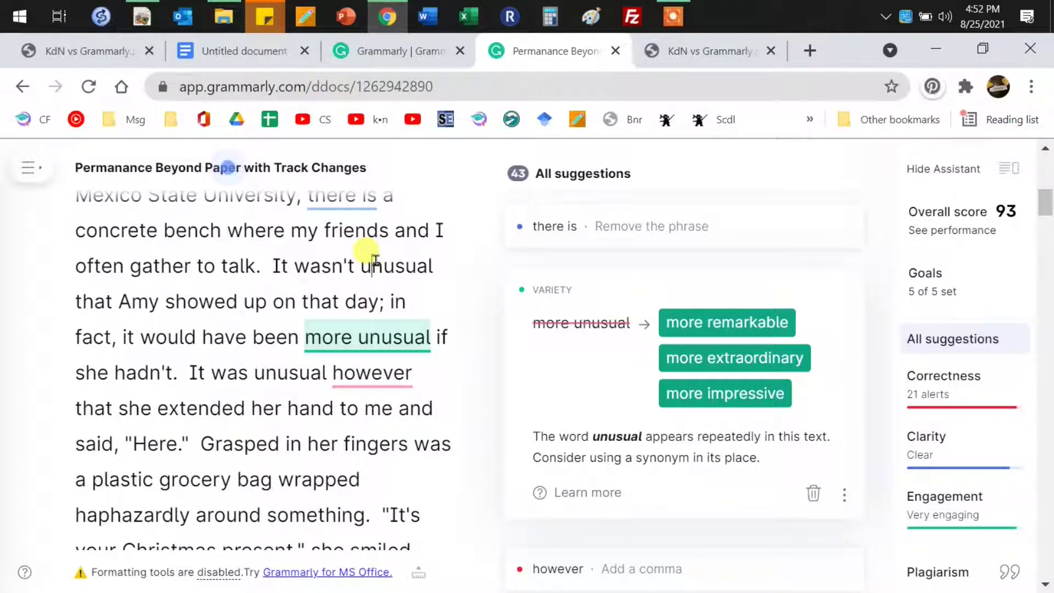
{"action": "scroll", "coordinate": [376, 260], "scroll_direction": "up", "scroll_amount": 2}
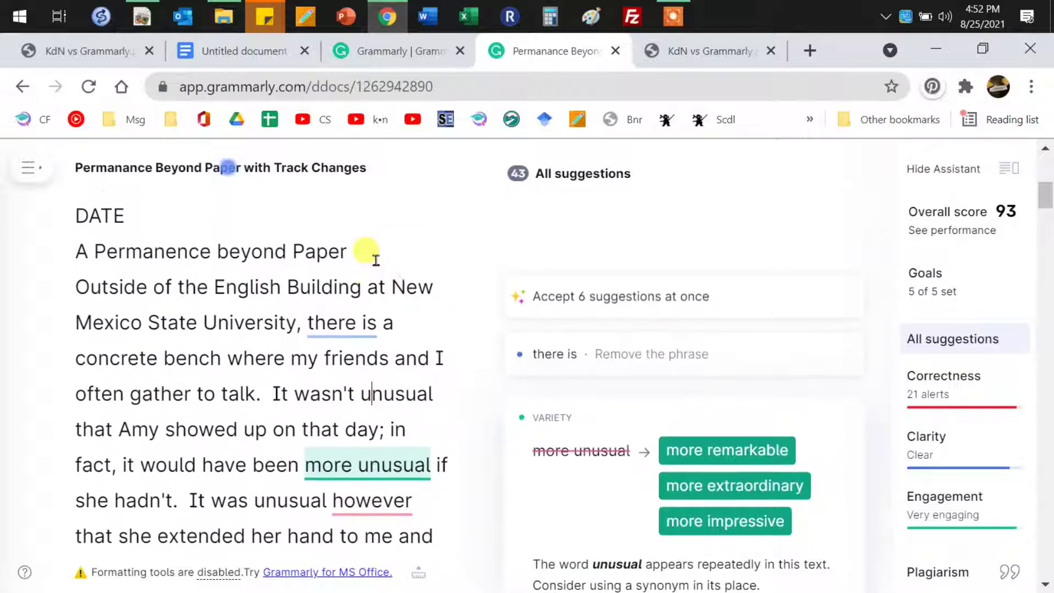
Examine the conciseness suggestions for "there is" and for the sentence beginning "Before I had pulled the book out".
{"action": "left_click", "coordinate": [346, 333]}
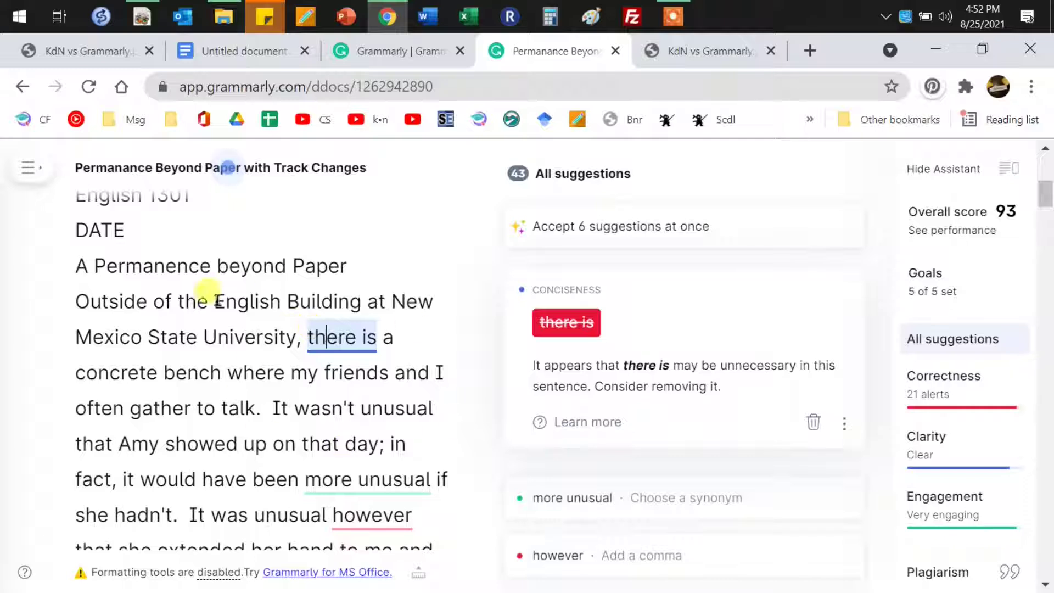
{"action": "scroll", "coordinate": [376, 372], "scroll_direction": "down", "scroll_amount": 5}
{"action": "scroll", "coordinate": [379, 385], "scroll_direction": "down", "scroll_amount": 5}
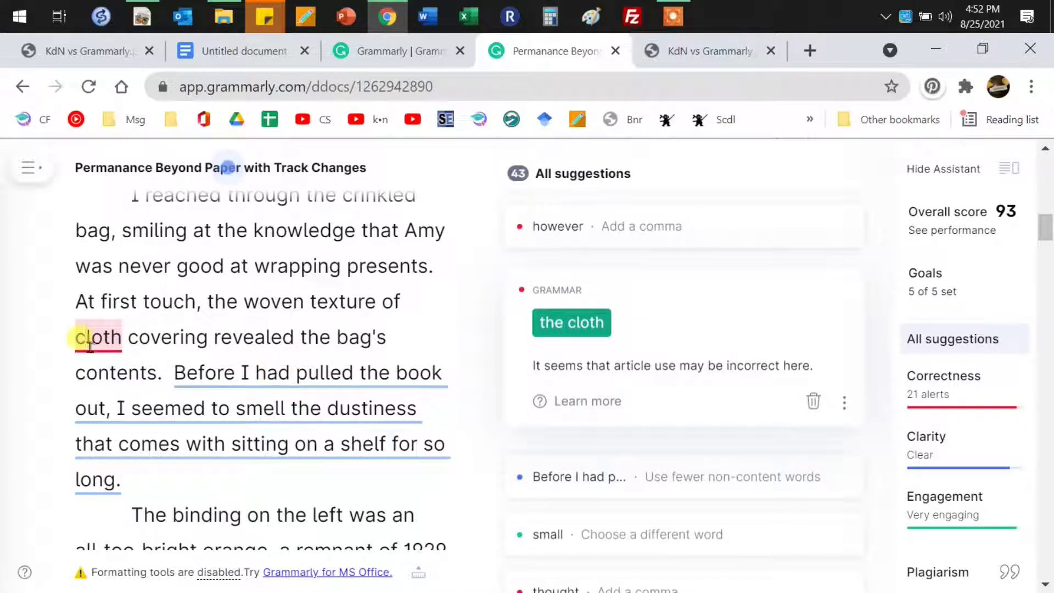
{"action": "left_click", "coordinate": [300, 371]}
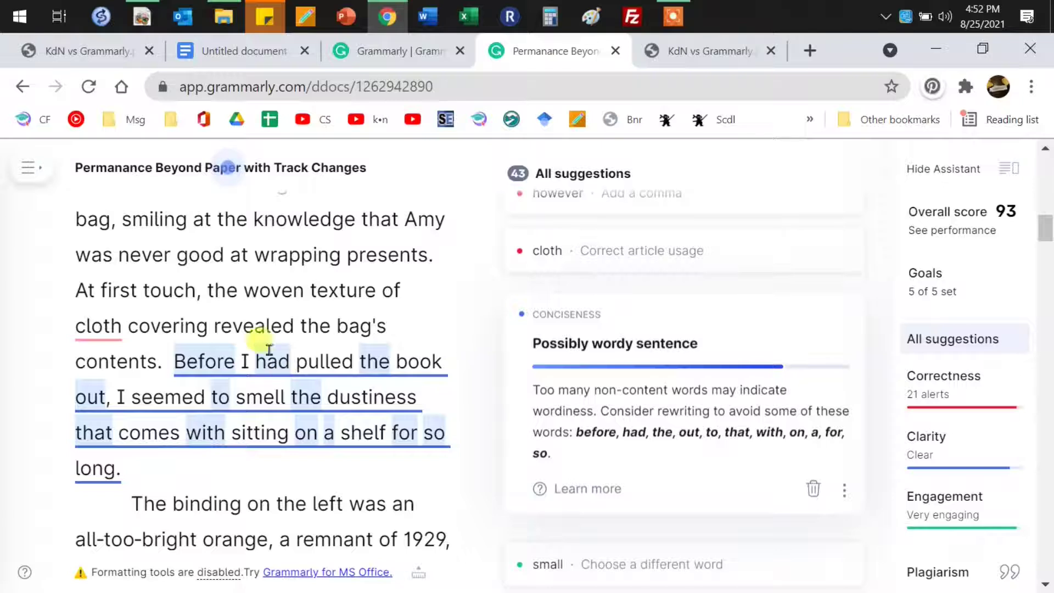
{"action": "scroll", "coordinate": [306, 321], "scroll_direction": "down", "scroll_amount": 2}
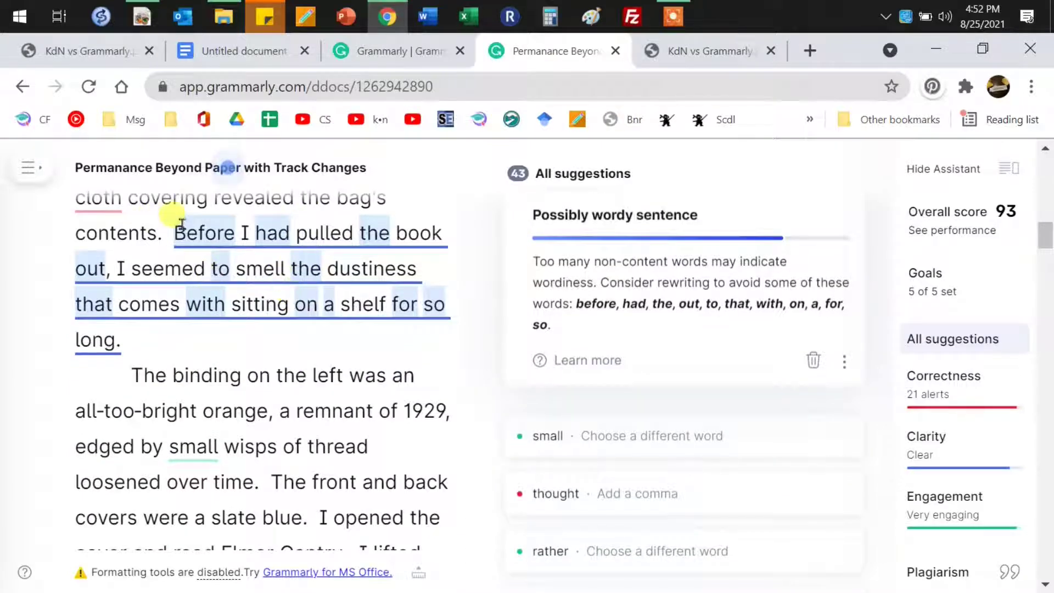
{"action": "left_click_drag", "start_coordinate": [175, 235], "coordinate": [151, 344]}
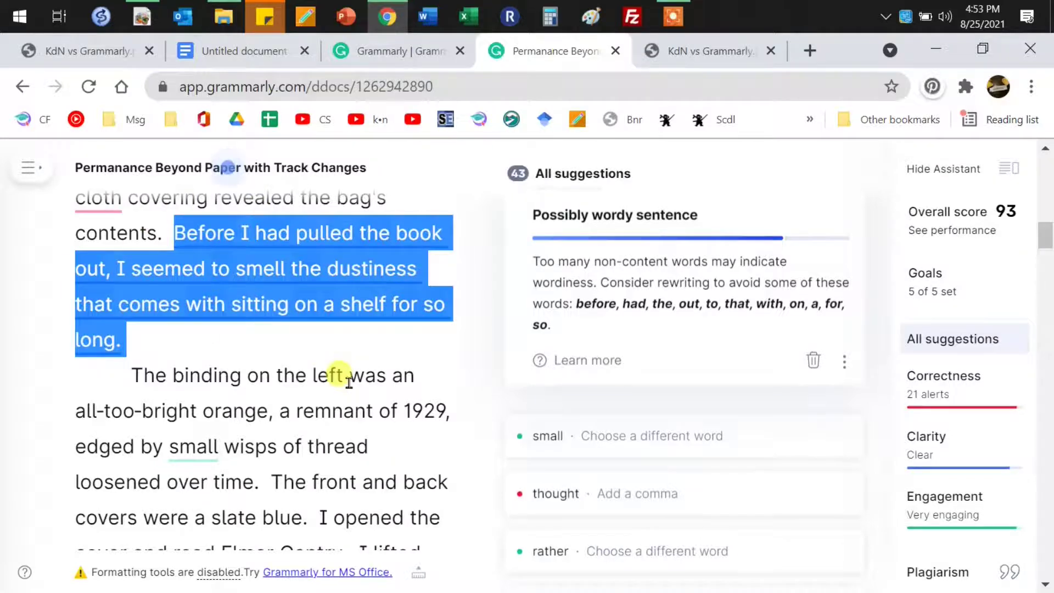
Accept the suggested comma after "thought" before the quotation "hey, she's one of my best friends".
{"action": "scroll", "coordinate": [348, 383], "scroll_direction": "down", "scroll_amount": 10}
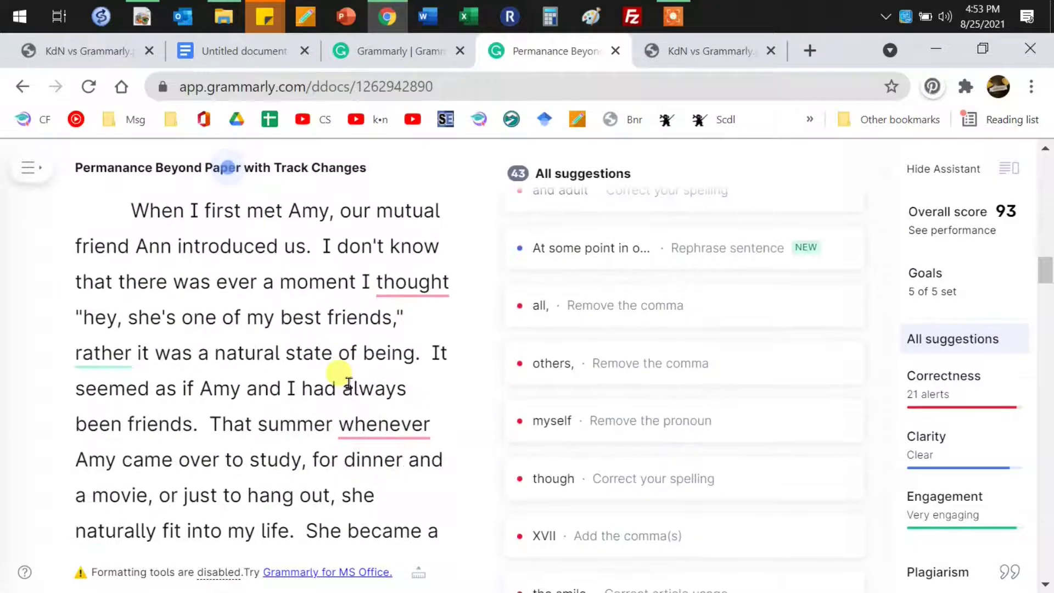
{"action": "scroll", "coordinate": [348, 382], "scroll_direction": "down", "scroll_amount": 1}
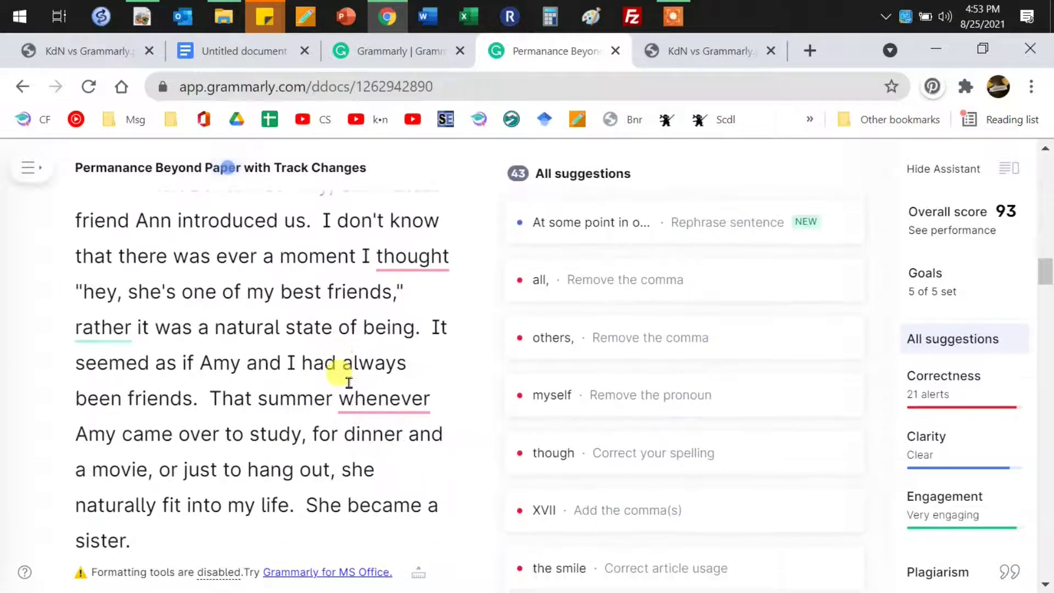
{"action": "left_click", "coordinate": [431, 267]}
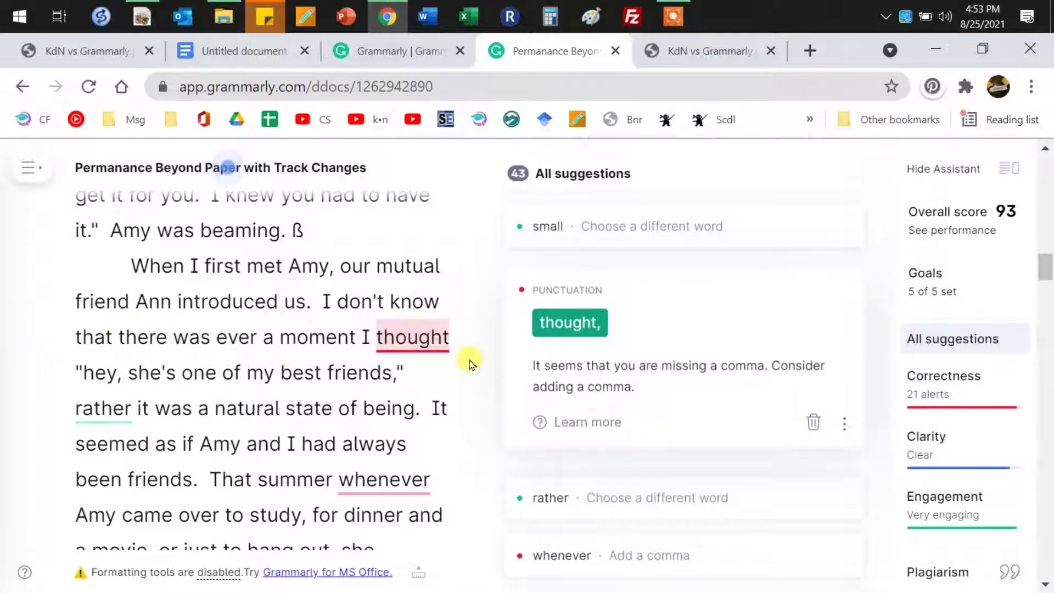
{"action": "left_click", "coordinate": [81, 369]}
{"action": "left_click_drag", "start_coordinate": [127, 373], "coordinate": [424, 387]}
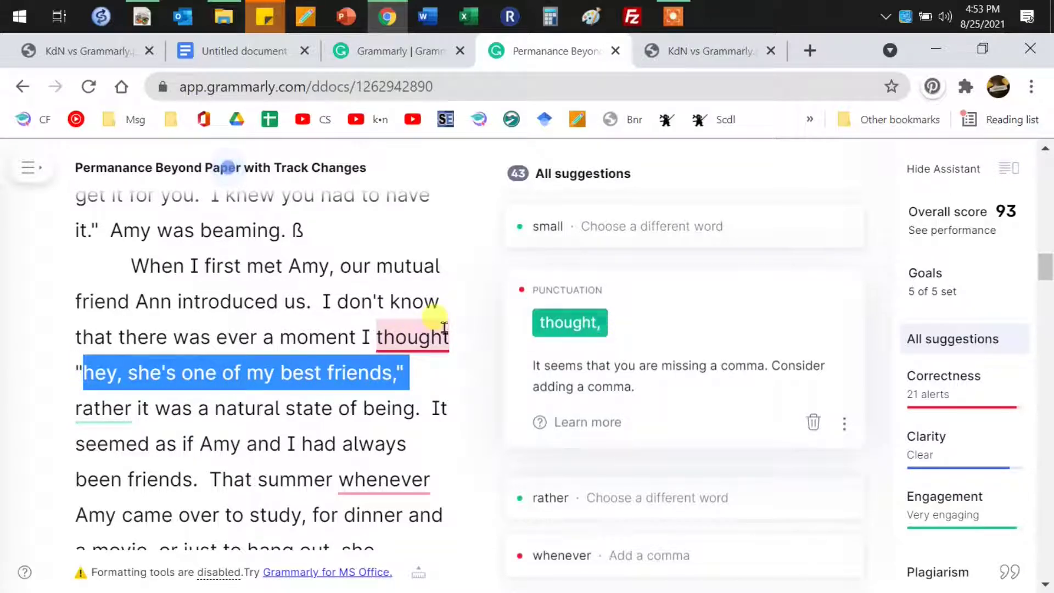
{"action": "left_click", "coordinate": [577, 326]}
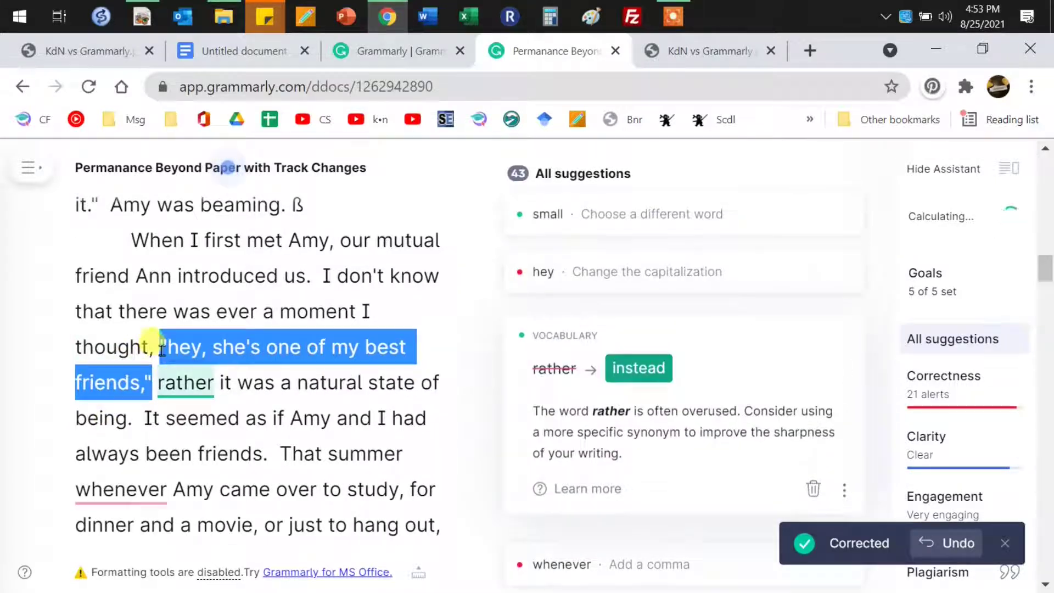
{"action": "left_click_drag", "start_coordinate": [156, 351], "coordinate": [130, 349]}
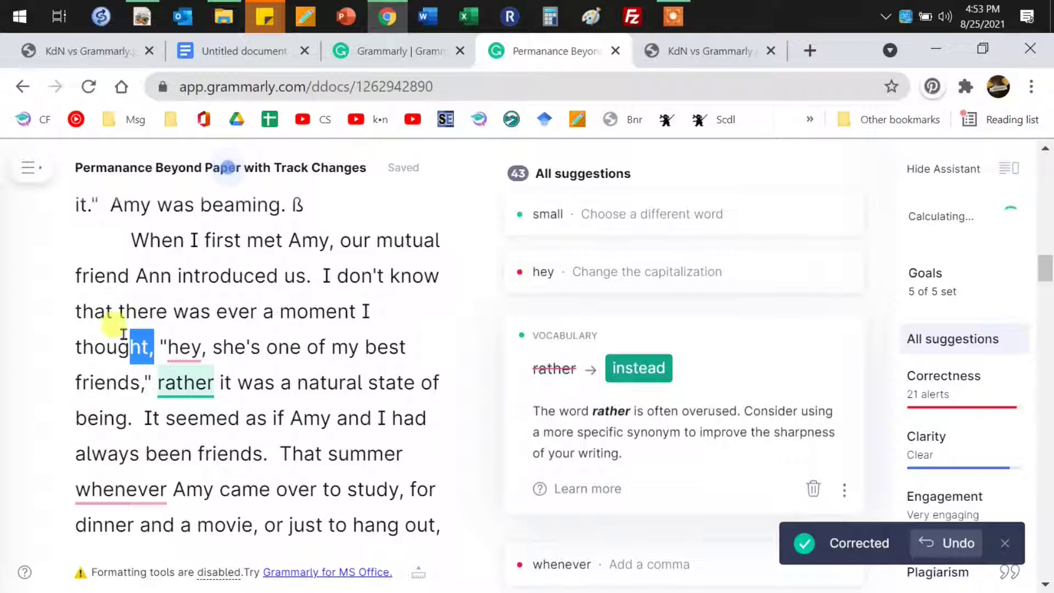
Open the essay's performance report, try saving its PDF report as "report annbib", and cancel and close the report.
{"action": "scroll", "coordinate": [294, 374], "scroll_direction": "down", "scroll_amount": 4}
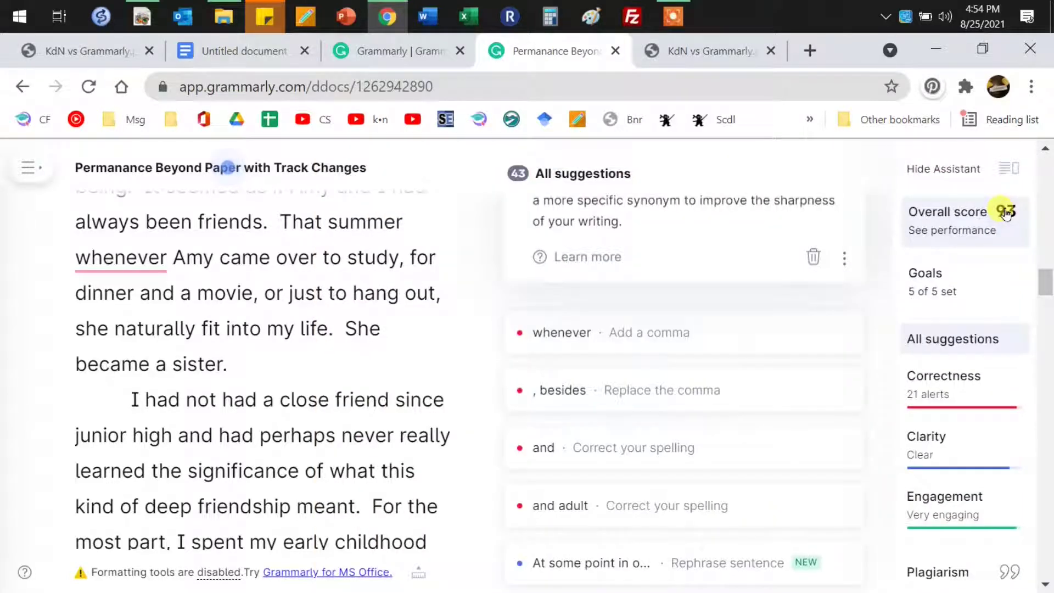
{"action": "left_click", "coordinate": [991, 232]}
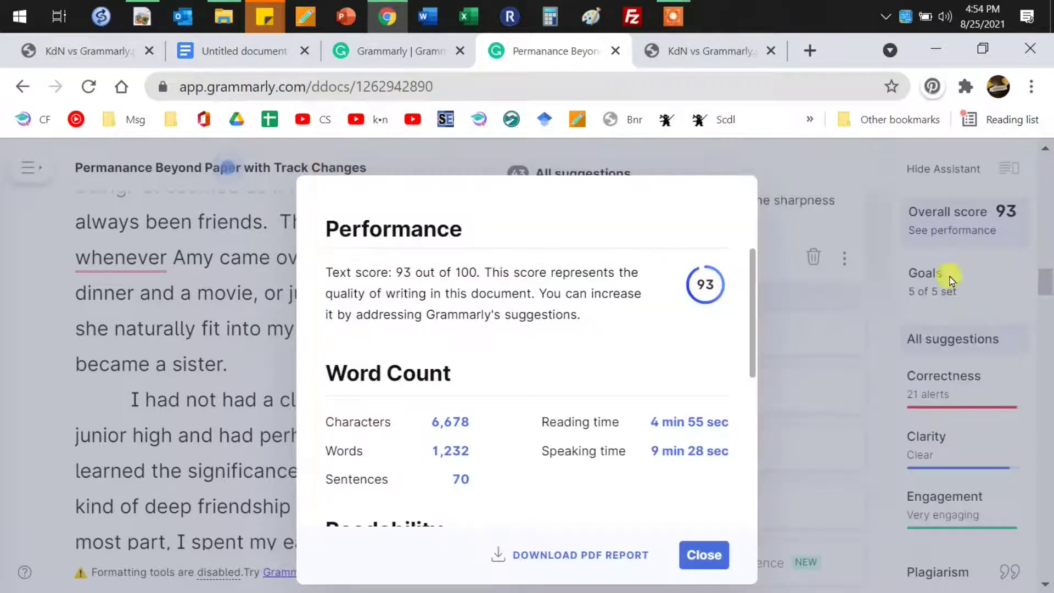
{"action": "left_click", "coordinate": [572, 556]}
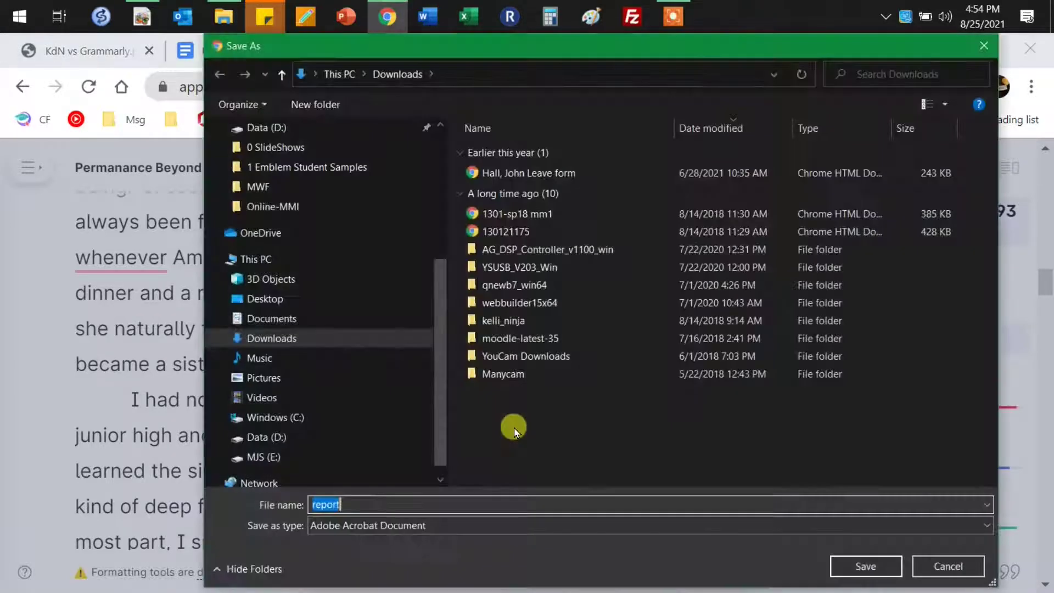
{"action": "left_click", "coordinate": [373, 505]}
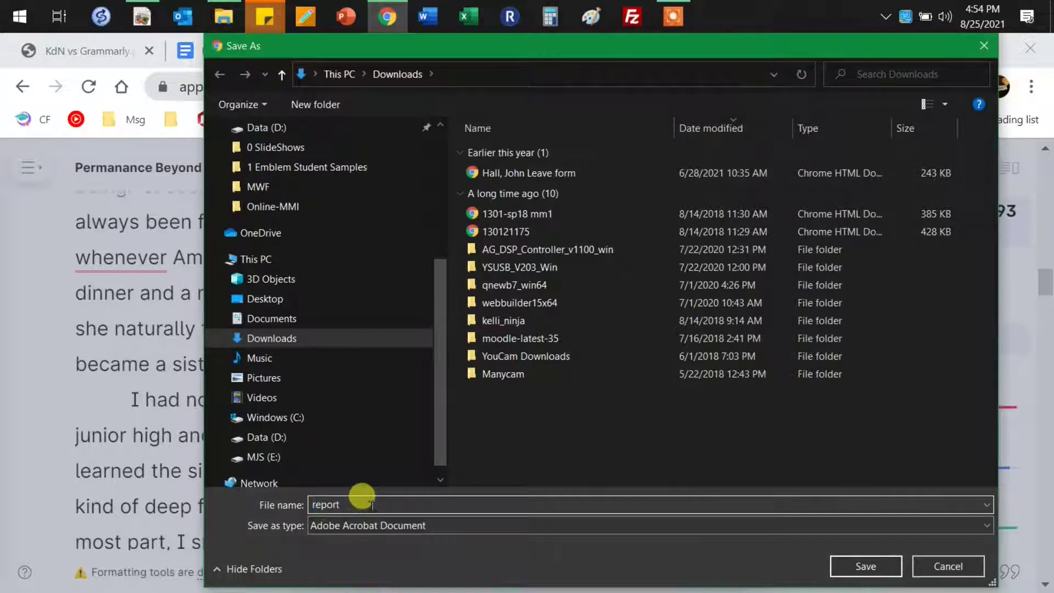
{"action": "type", "text": "e"}
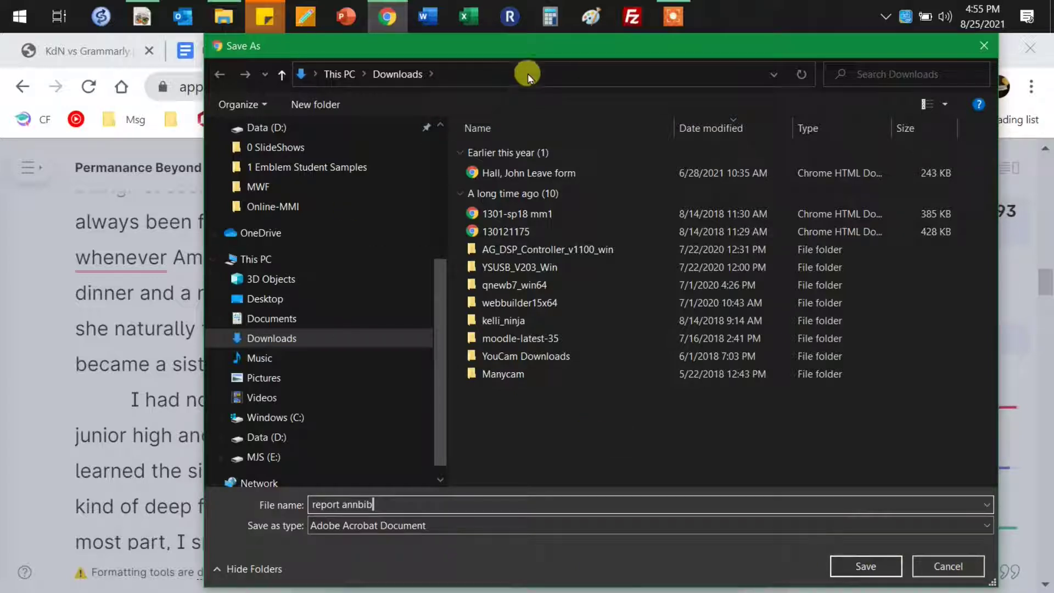
{"action": "left_click", "coordinate": [560, 72]}
{"action": "left_click", "coordinate": [948, 566]}
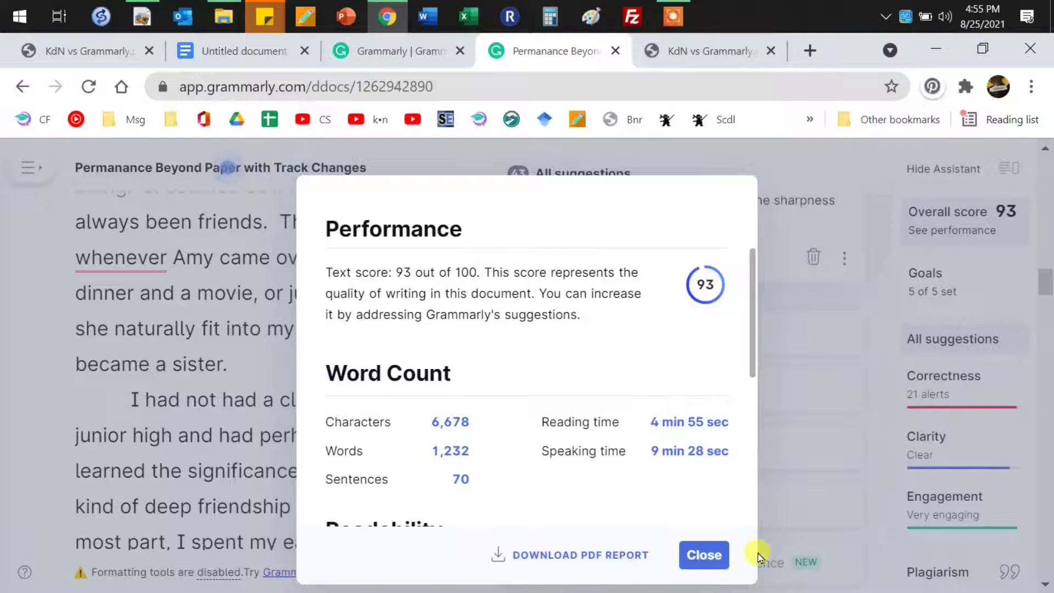
{"action": "left_click", "coordinate": [707, 555]}
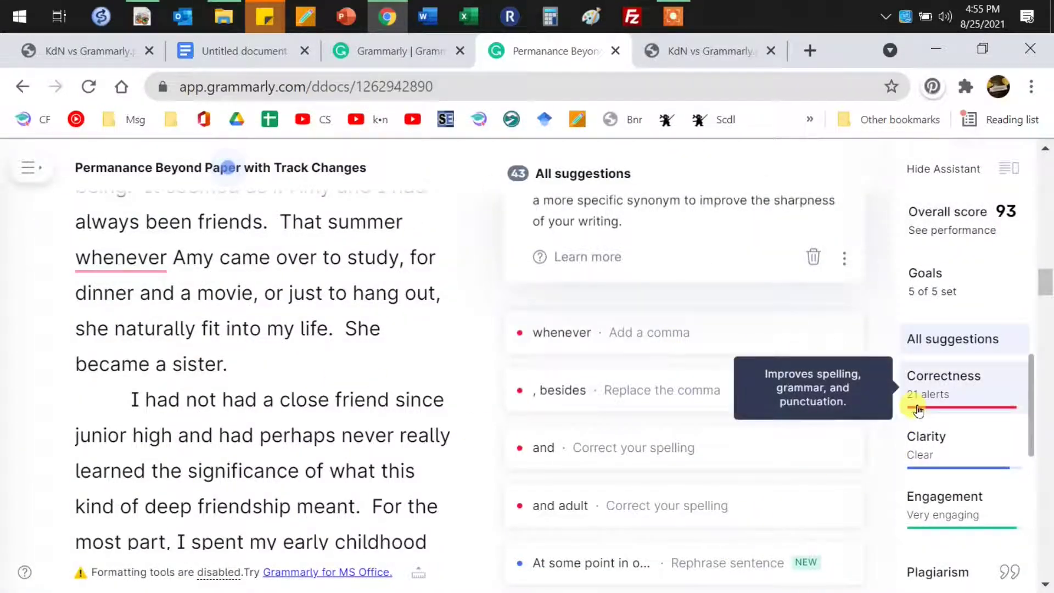
Run the plagiarism check on the essay and look through the passages matched to the source "Using Narrative for Context".
{"action": "left_click", "coordinate": [369, 55]}
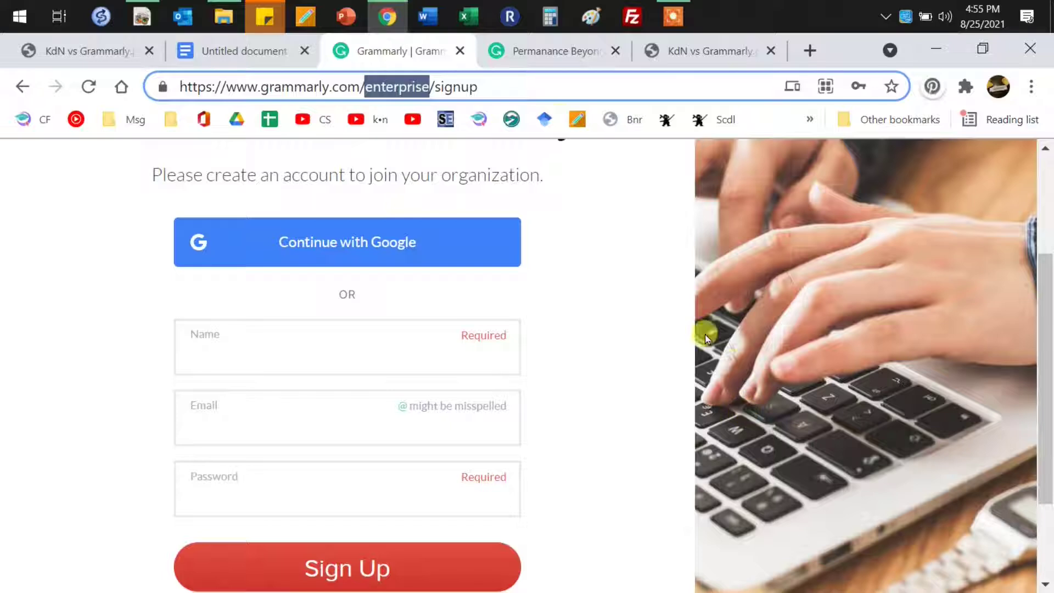
{"action": "left_click", "coordinate": [562, 44]}
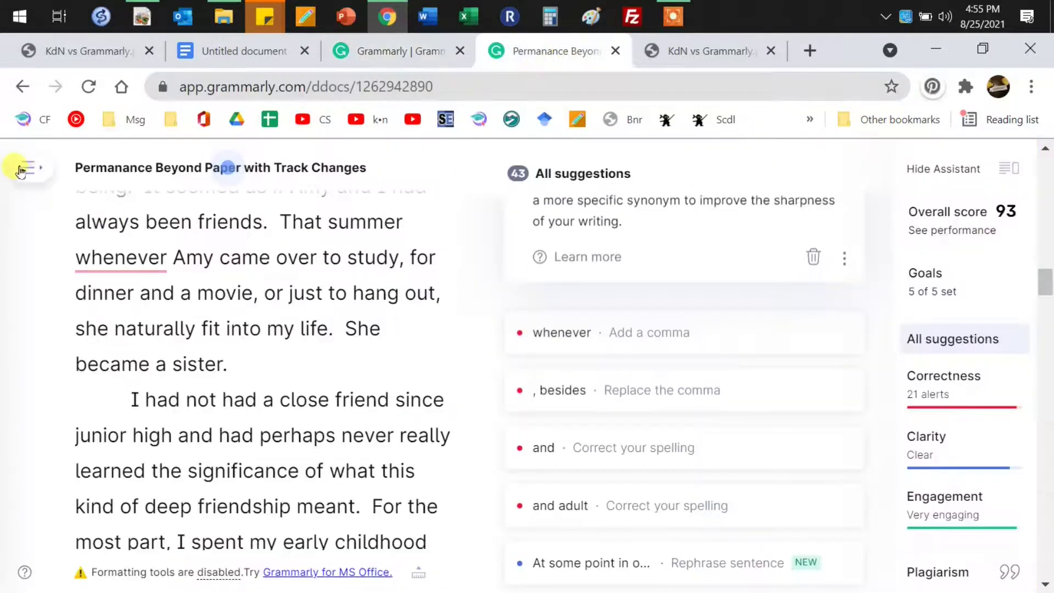
{"action": "left_click", "coordinate": [950, 572]}
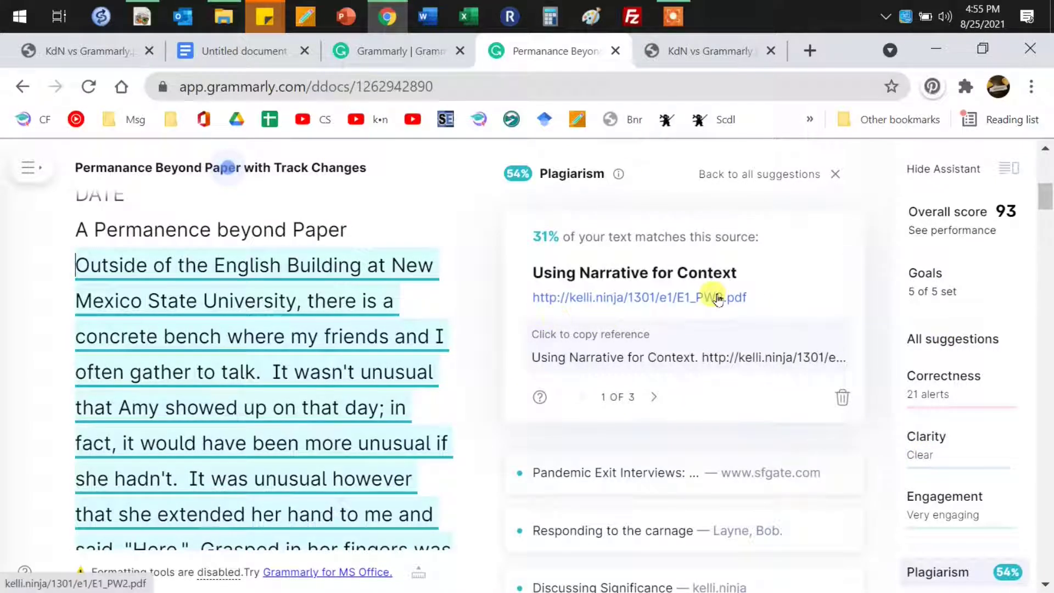
{"action": "left_click", "coordinate": [654, 397]}
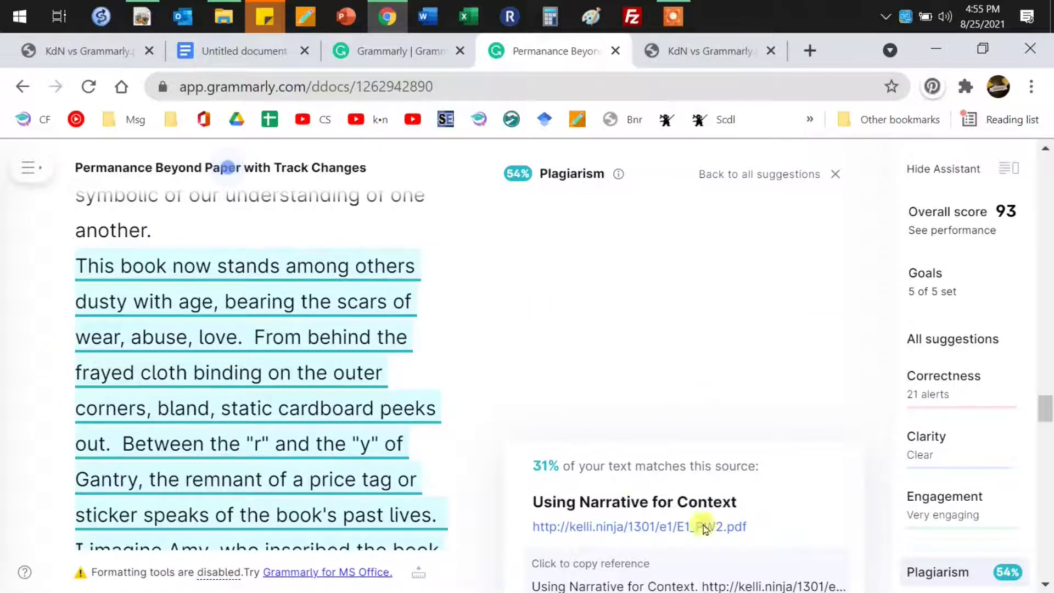
{"action": "scroll", "coordinate": [619, 392], "scroll_direction": "down", "scroll_amount": 2}
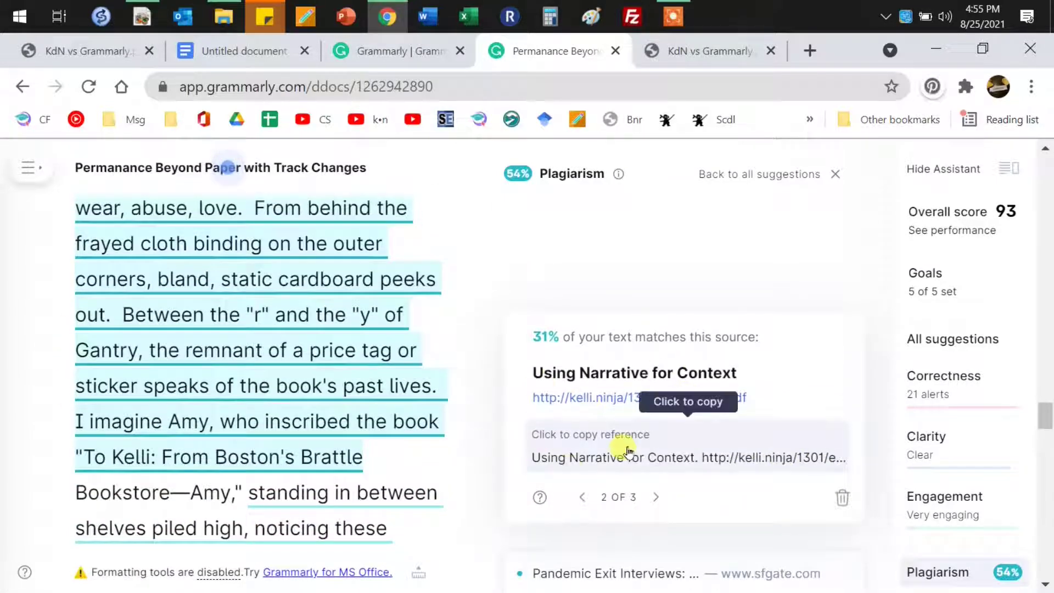
{"action": "left_click", "coordinate": [643, 508]}
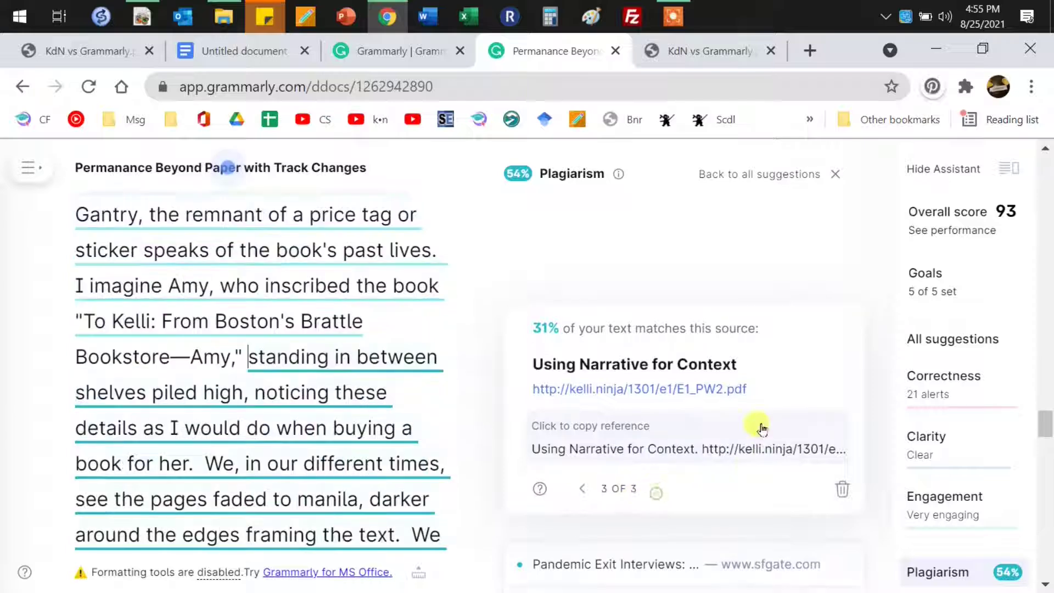
{"action": "scroll", "coordinate": [649, 308], "scroll_direction": "down", "scroll_amount": 3}
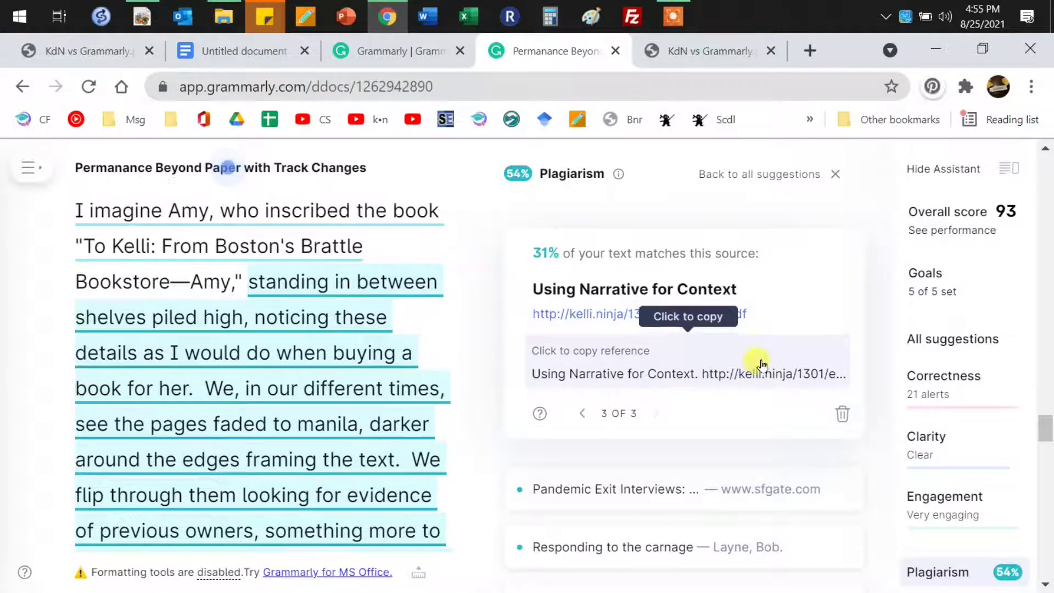
{"action": "scroll", "coordinate": [758, 360], "scroll_direction": "up", "scroll_amount": 3}
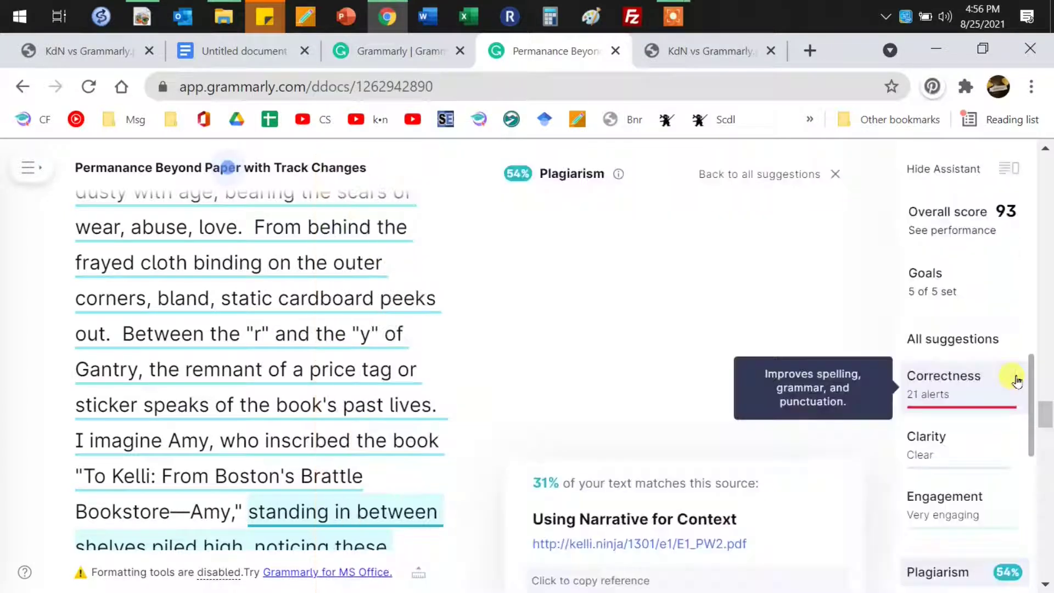
{"action": "left_click", "coordinate": [257, 299]}
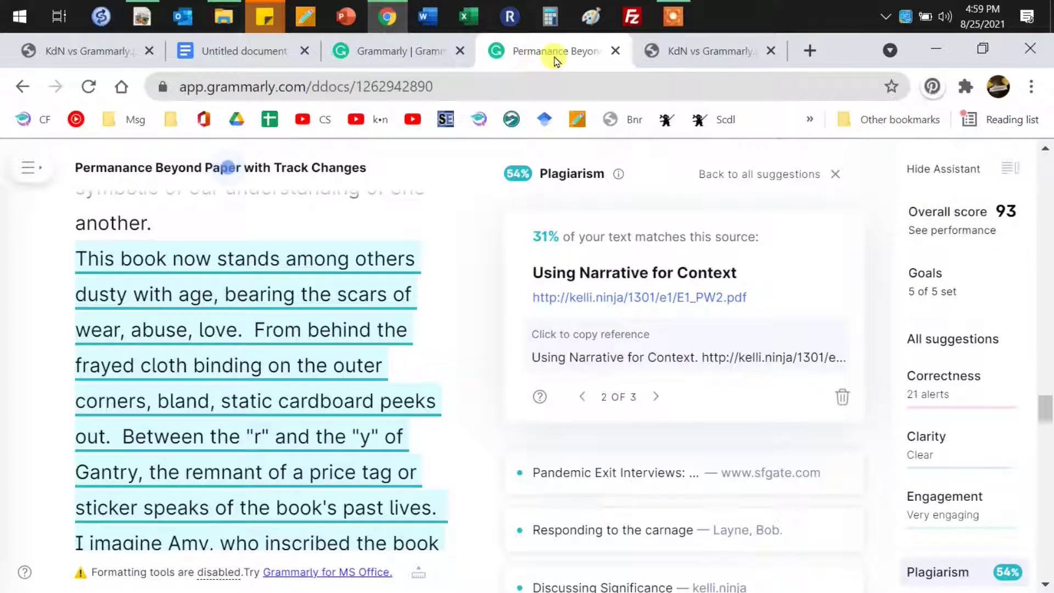
Switch to the open KdN vs Grammarly.png image.
{"action": "left_click", "coordinate": [709, 51]}
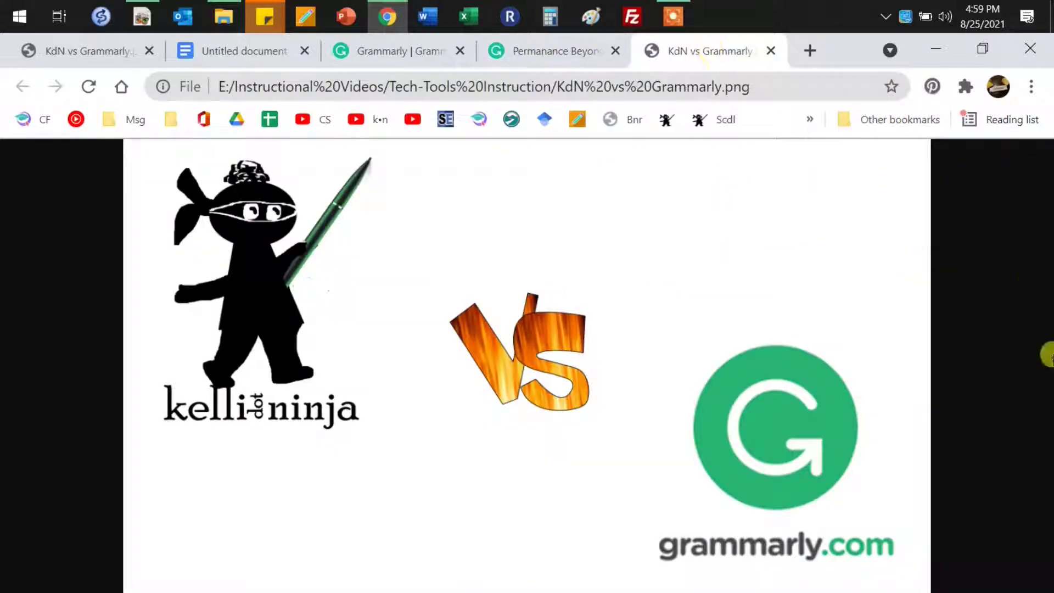